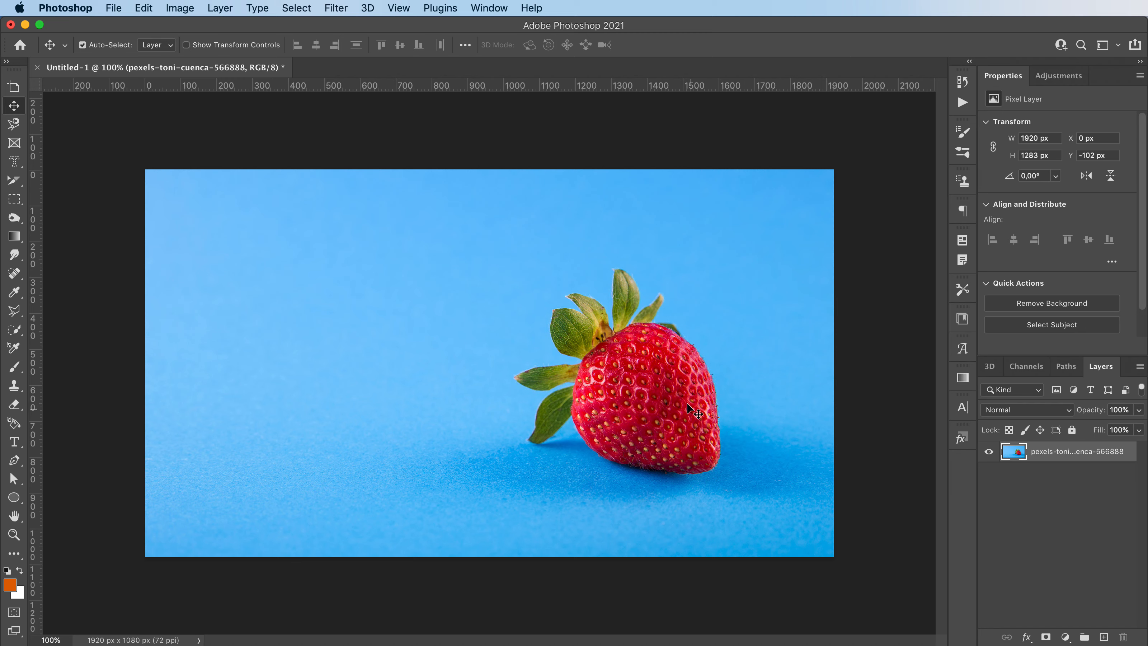
Select the strawberry with the automatic Subject selection and copy it onto its own layer
left_click(296, 13)
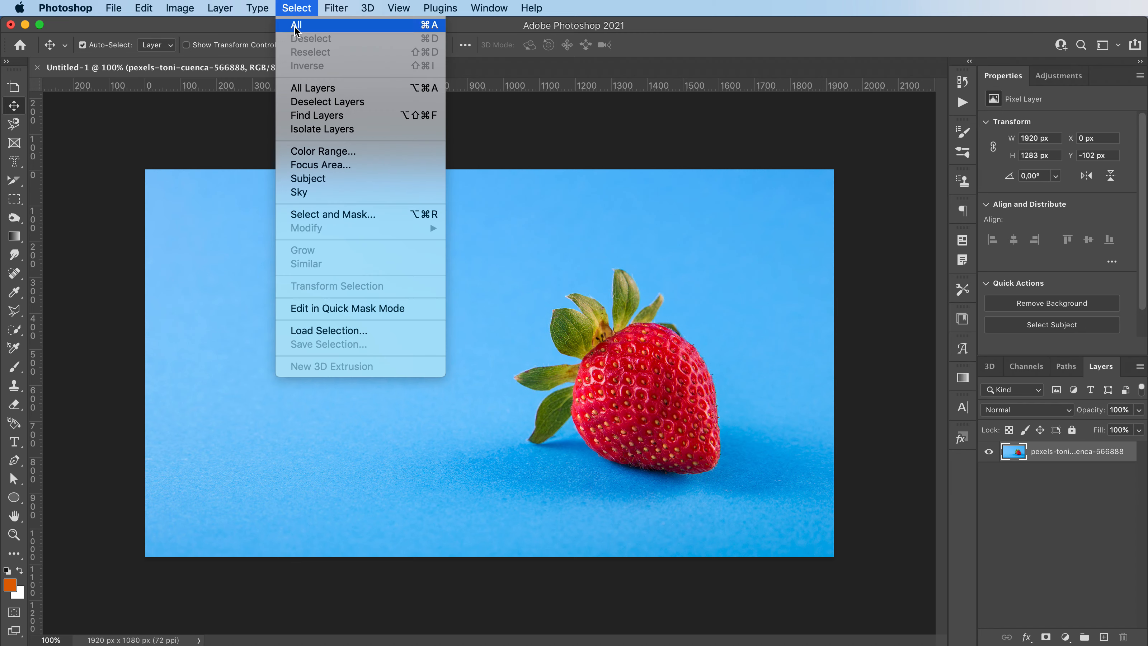
left_click(302, 185)
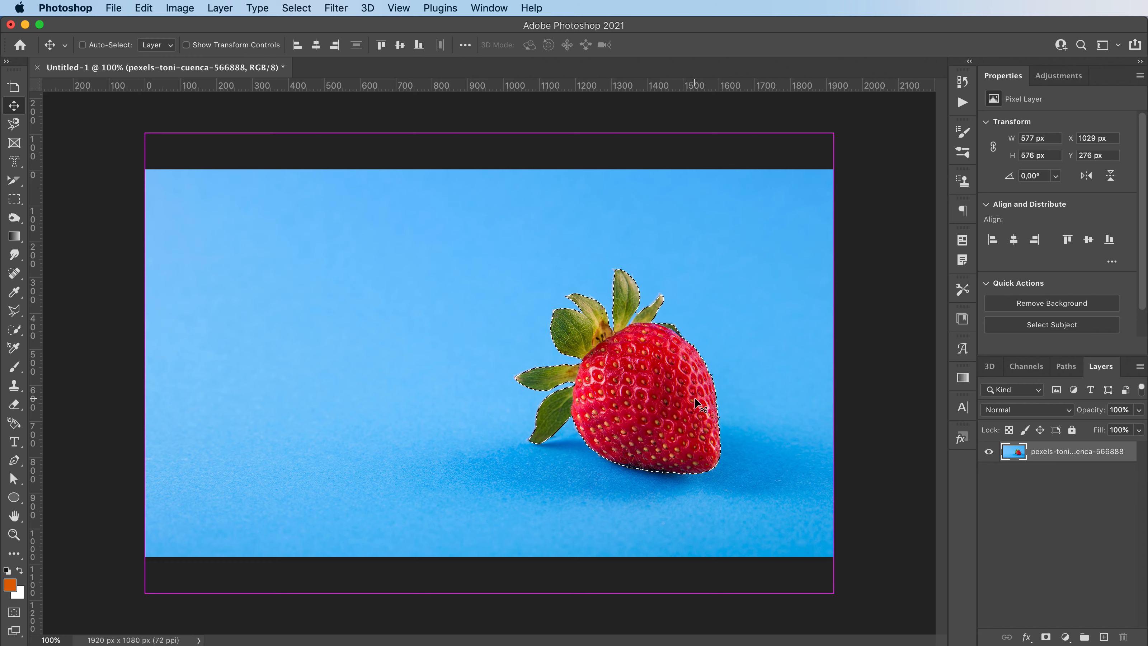
key("super+j")
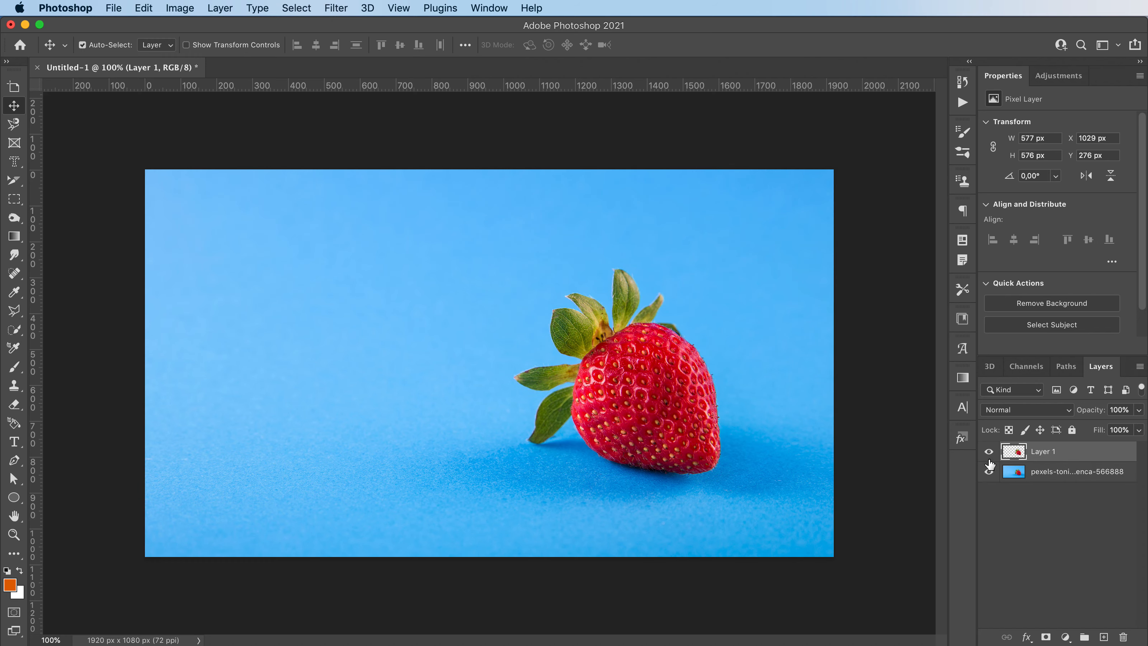
Check the strawberry cutout by toggling the visibility of both layers, leaving Layer 1 hidden and the photo layer shown
left_click(990, 471)
left_click(990, 452)
left_click(990, 452)
left_click(989, 471)
left_click(990, 451)
Delete the strawberry from the original photo layer using a Subject selection, and deselect
left_click(1049, 476)
left_click(297, 7)
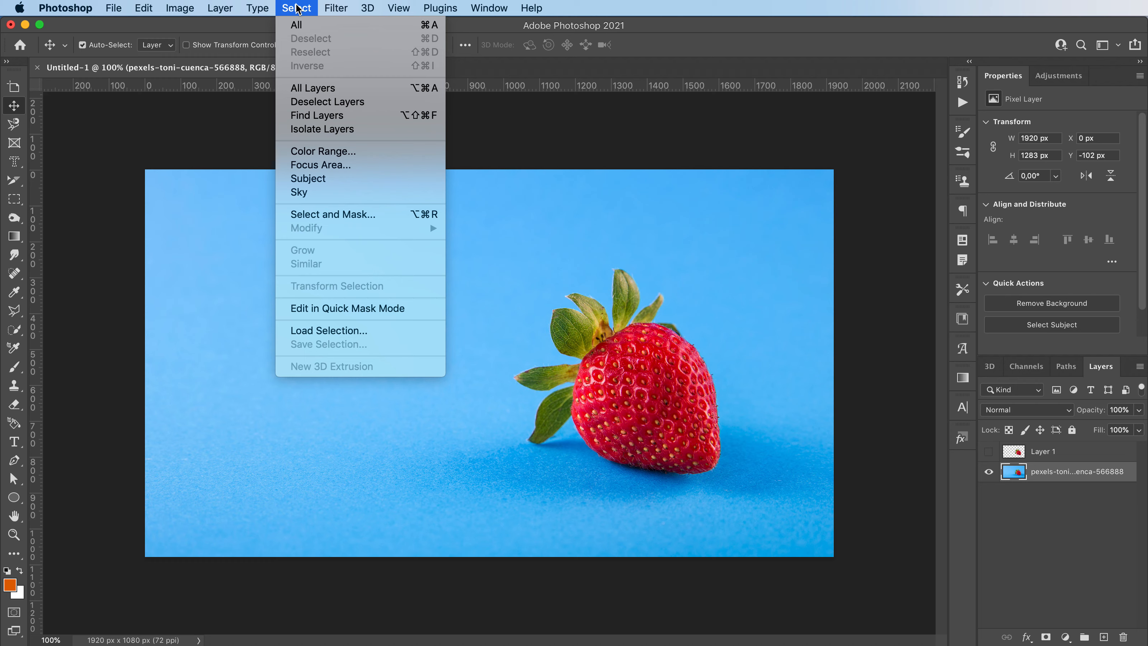
left_click(296, 178)
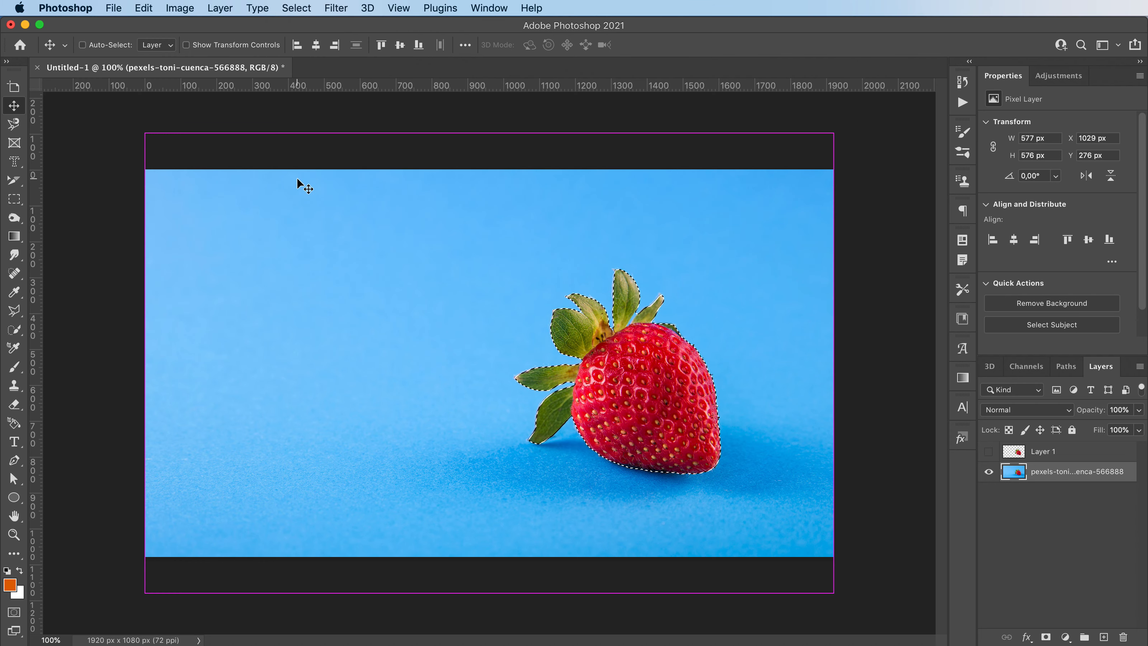
key("Delete")
key("super+d")
Enclose the whole strawberry-shaped hole and its leaf cutouts in one selection built from overlapping rectangular marquees
key("m")
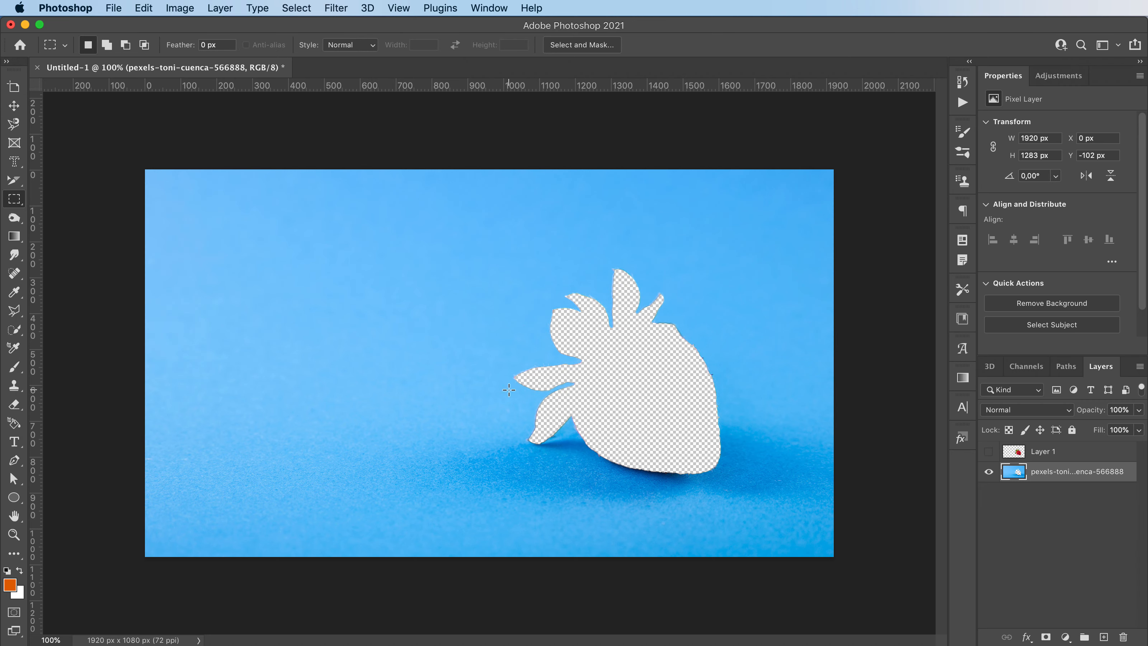
left_click_drag(544, 287, 616, 365)
key("shift")
left_click_drag(510, 361, 598, 395)
left_click_drag(525, 388, 721, 477)
left_click_drag(597, 259, 659, 338)
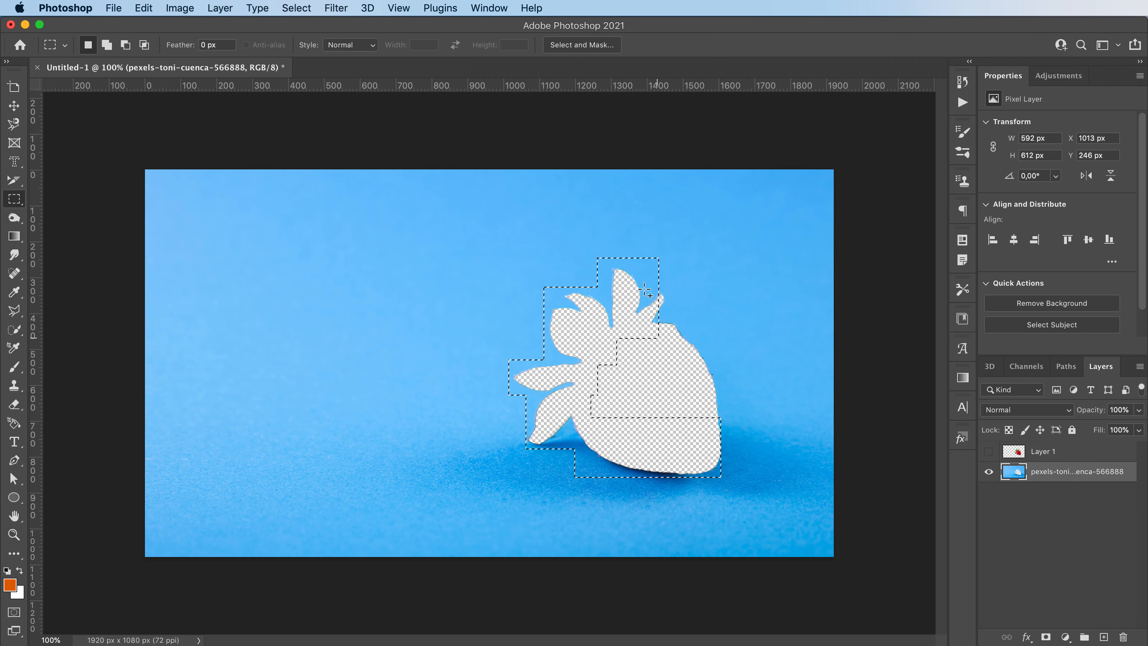
left_click_drag(659, 288, 722, 433)
left_click_drag(596, 337, 692, 423)
left_click_drag(586, 382, 623, 426)
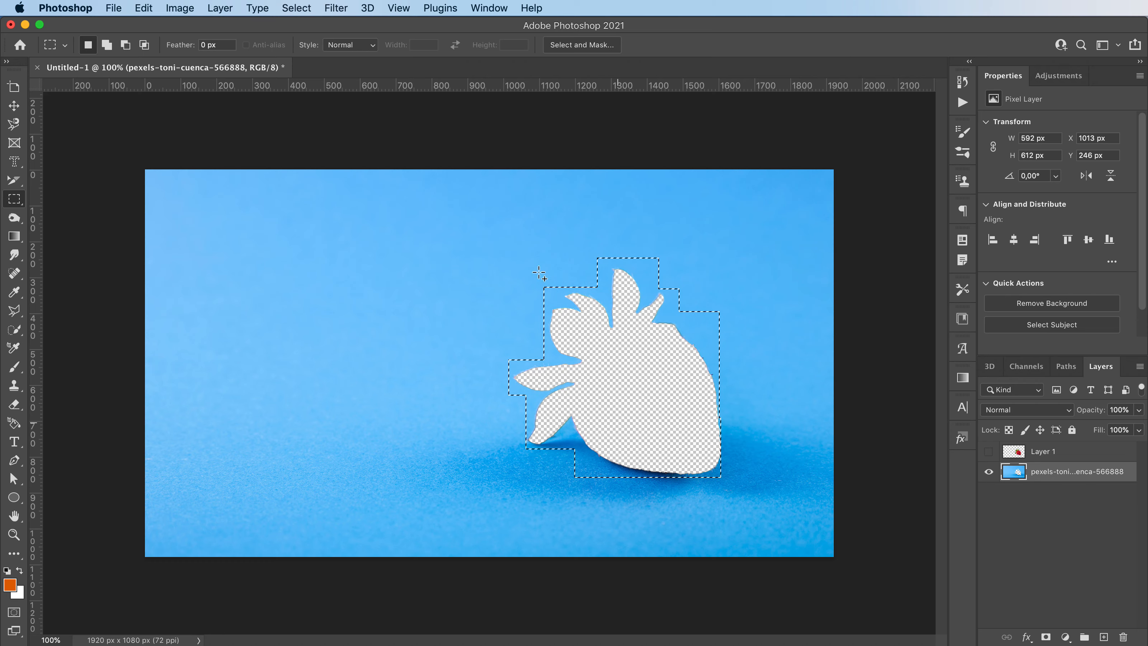
Fill the selected hole in the background with Content-Aware Fill, output to the current layer, and deselect
right_click(639, 325)
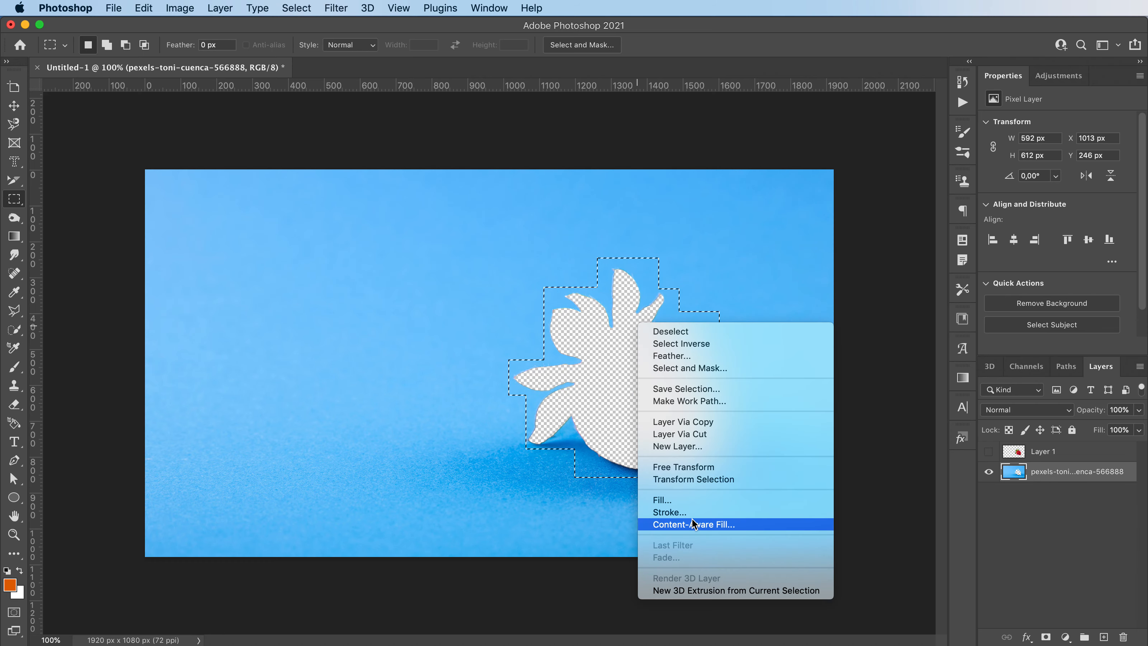
left_click(727, 524)
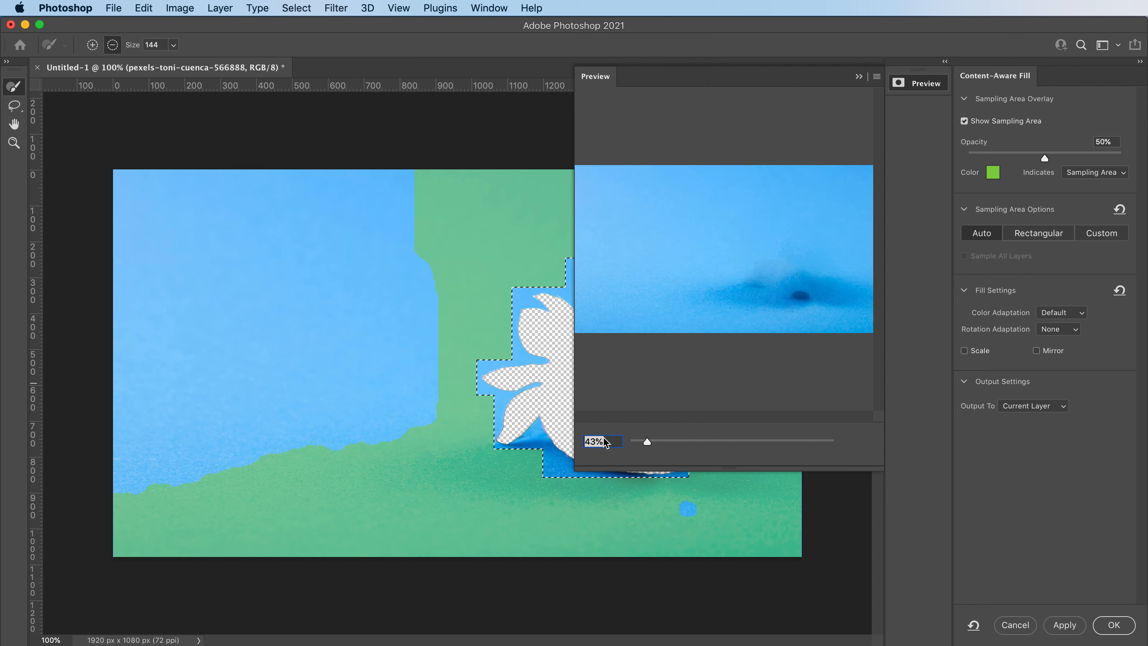
mouse_move(467, 415)
left_mouse_down()
mouse_move(430, 249)
mouse_move(413, 451)
mouse_move(397, 219)
mouse_move(412, 440)
mouse_move(337, 189)
mouse_move(322, 214)
mouse_move(370, 402)
mouse_move(371, 185)
mouse_move(348, 443)
mouse_move(692, 531)
left_mouse_up()
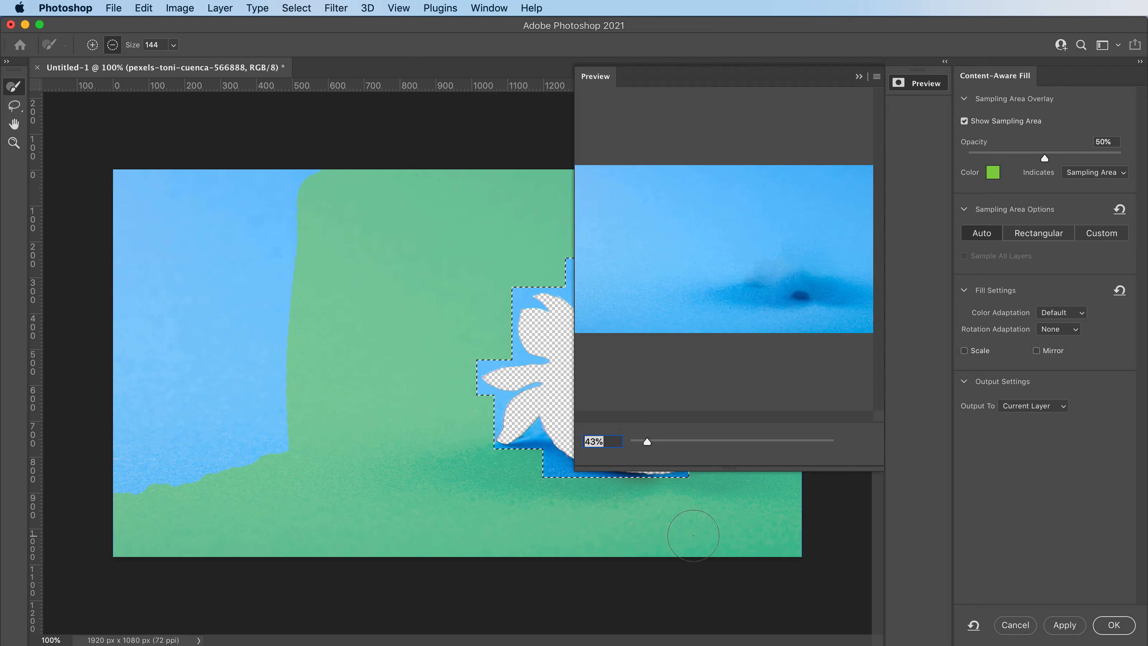
scroll(778, 292, "down", 5)
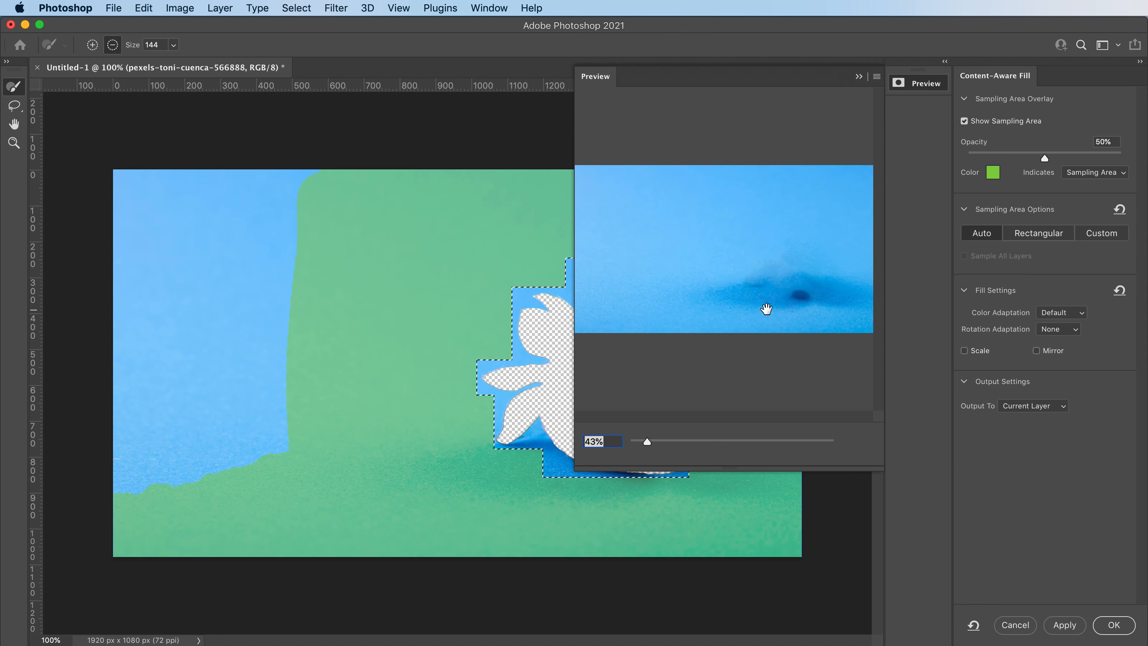
key("Return")
key("super+d")
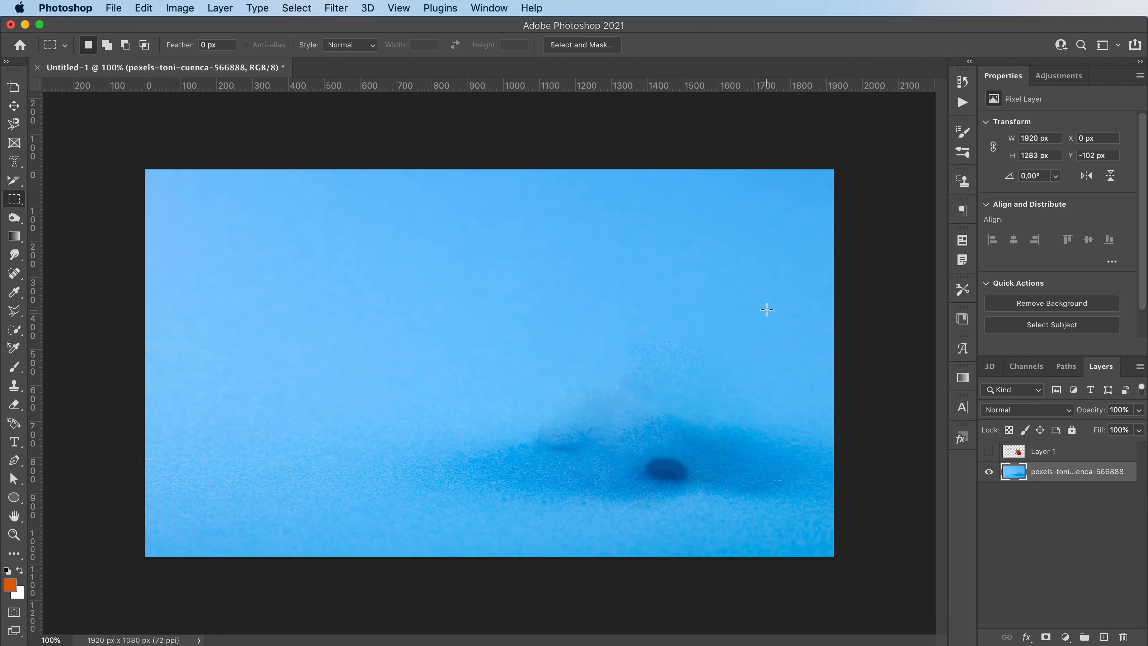
Compare the filled background with and without the strawberry cutout, leaving Layer 1 visible
key("v")
left_click(989, 451)
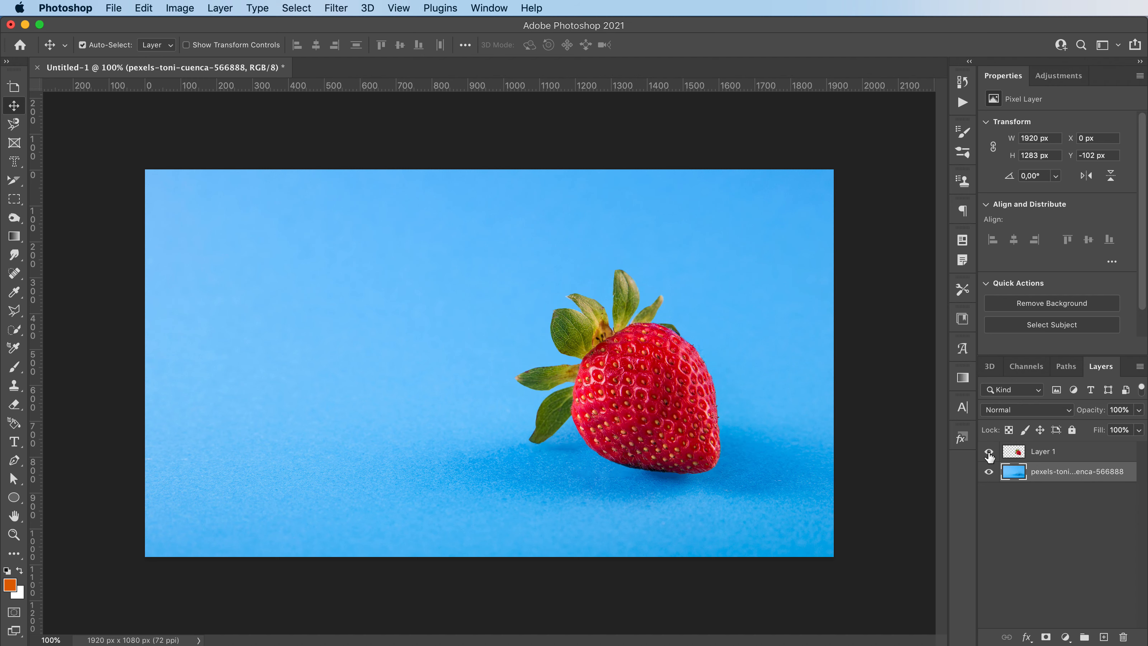
left_click(990, 451)
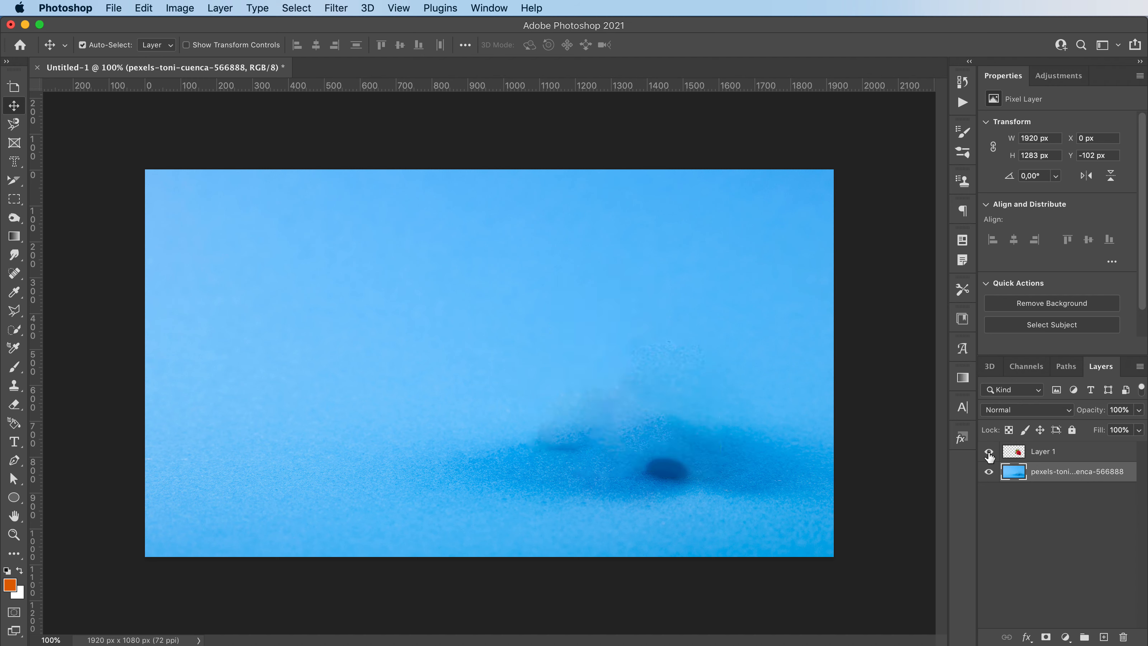
left_click(989, 456)
Duplicate the strawberry layer and add a Black & White adjustment layer above the copy
left_click(1079, 459)
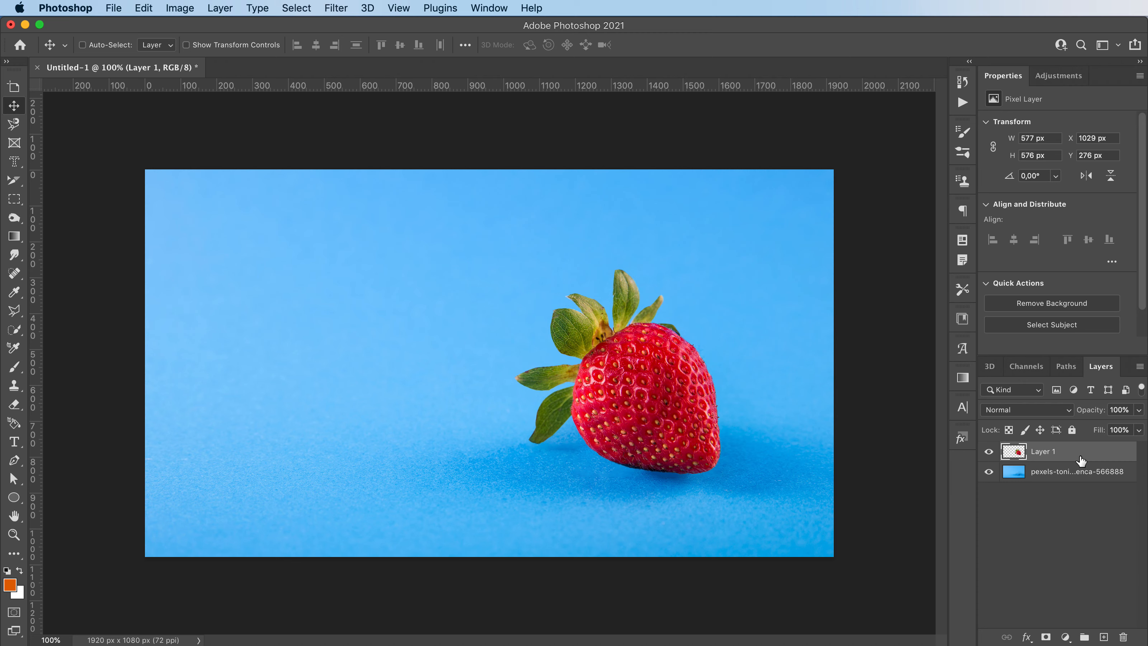
key("super+j")
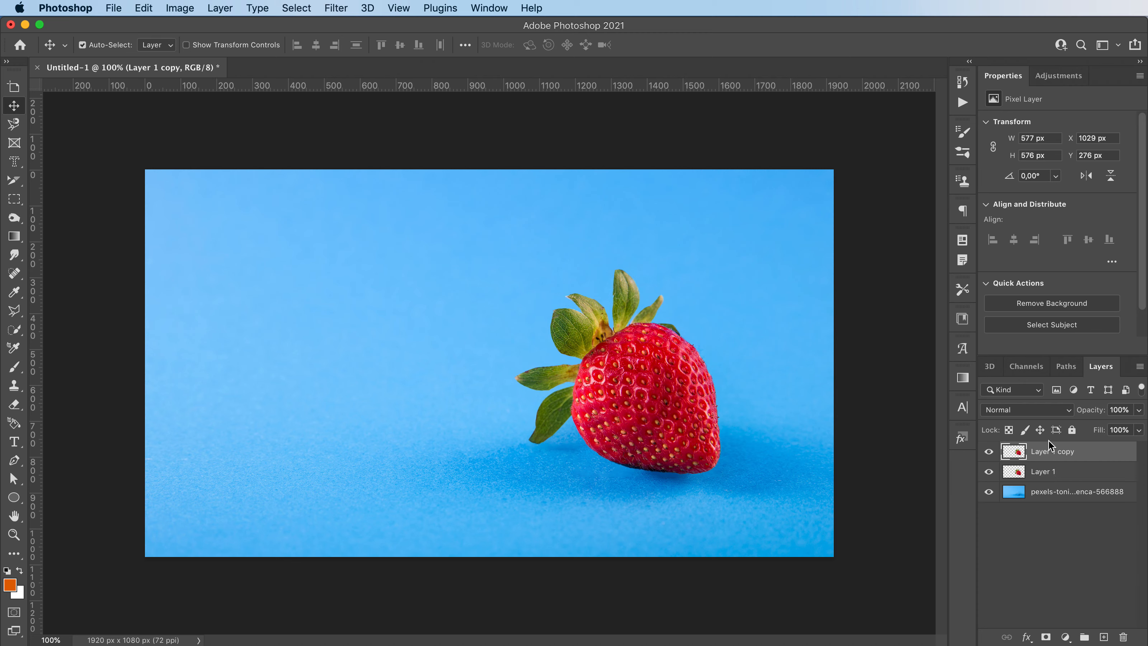
left_click(1057, 80)
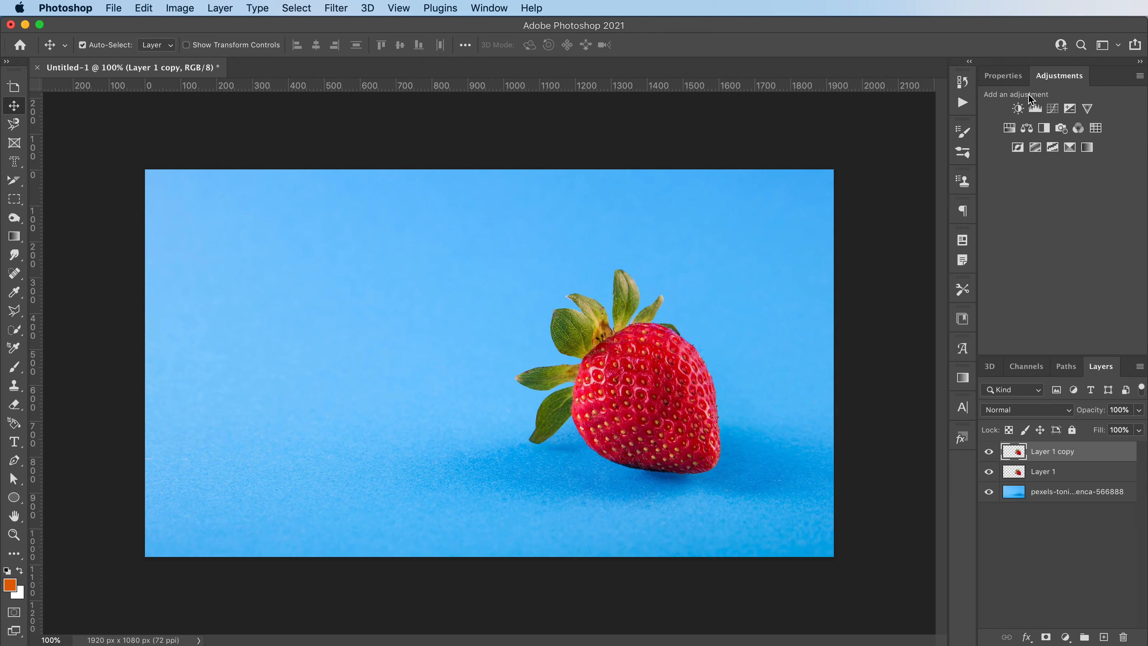
left_click(1044, 129)
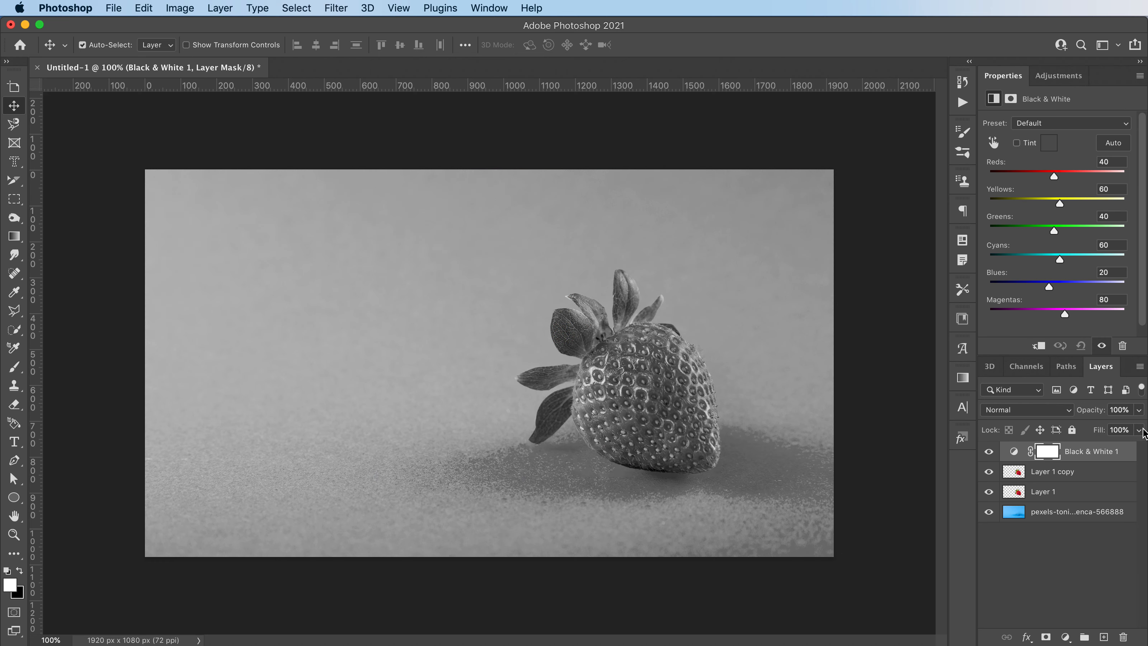
Merge the Black & White adjustment with the copied strawberry layer
left_click(1054, 469, "shift")
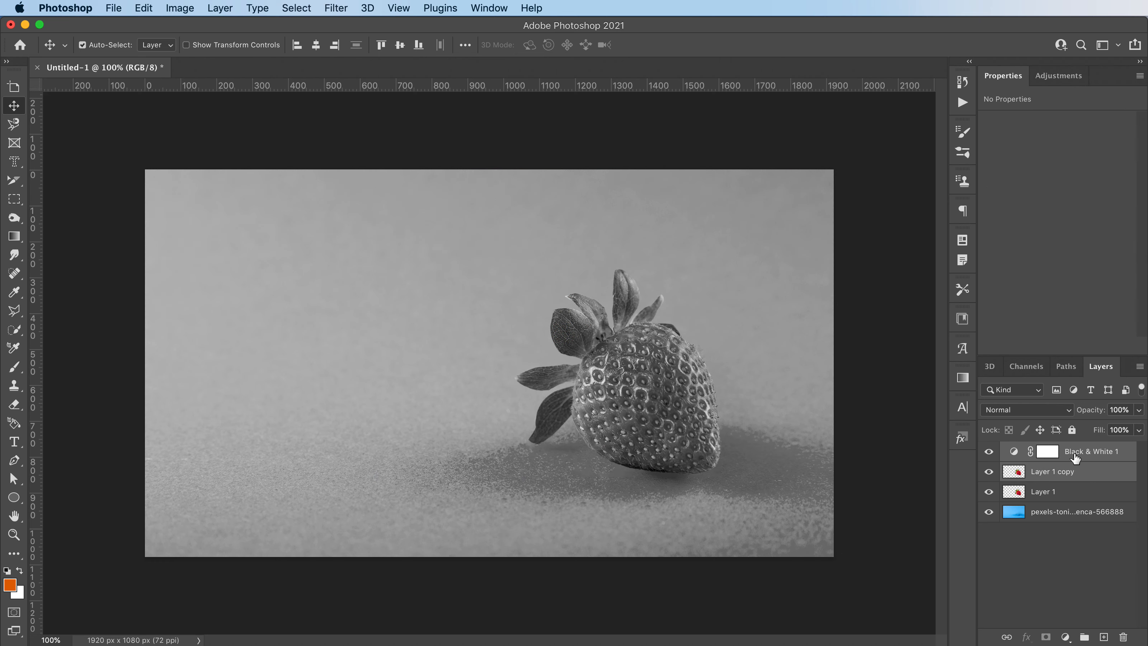
right_click(1088, 463)
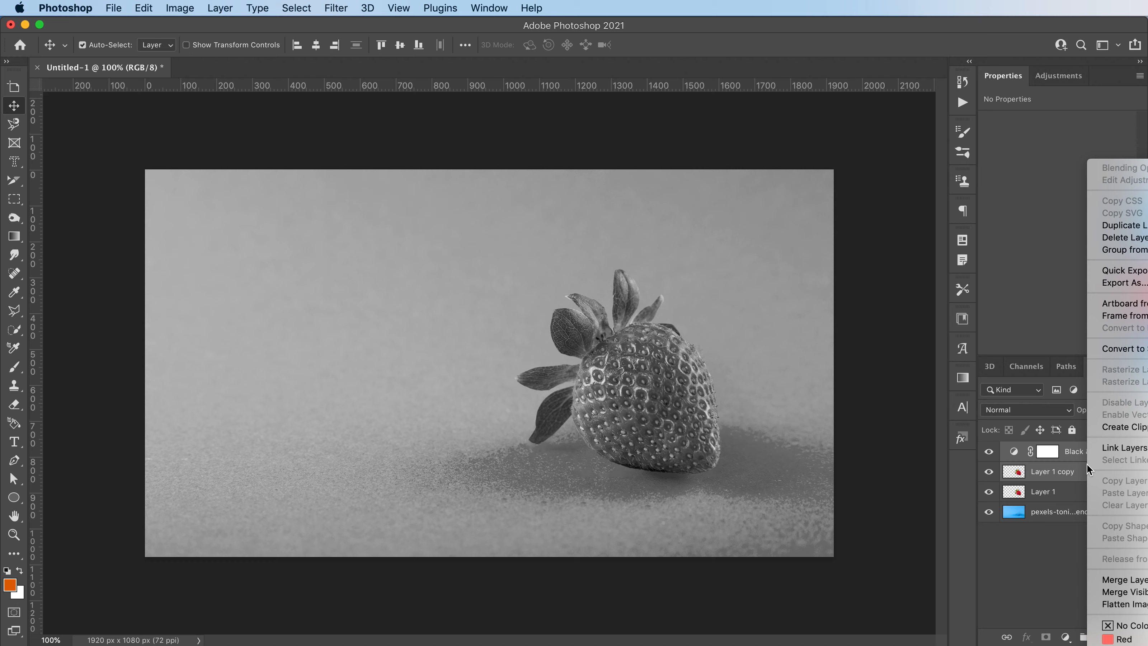
left_click(1123, 580)
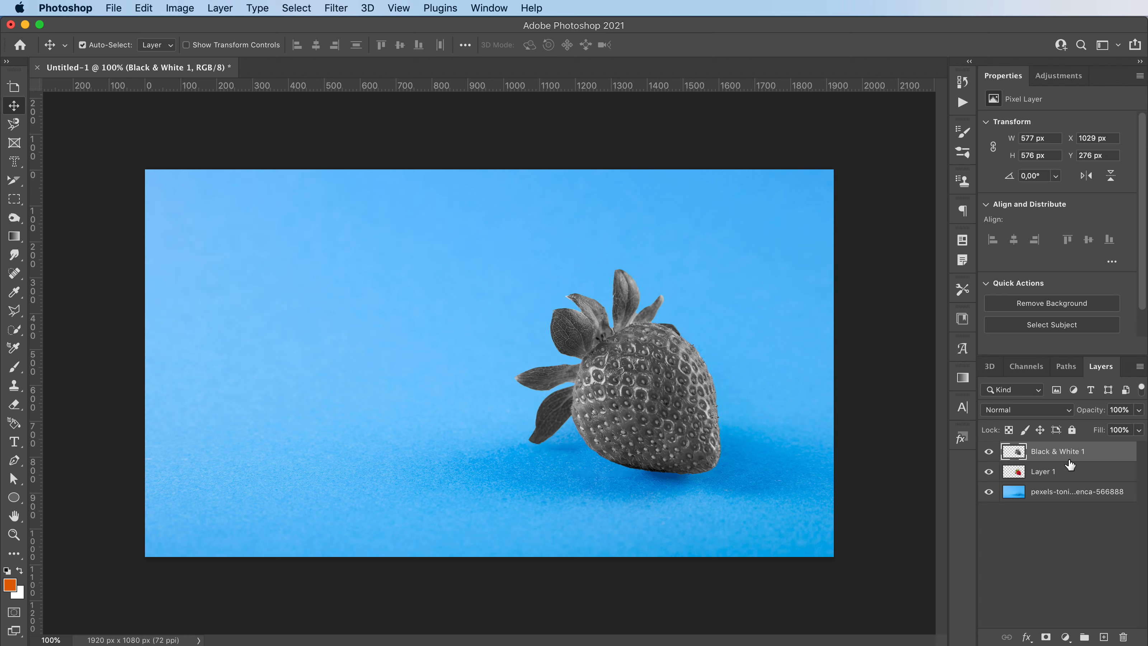
Smooth the grey strawberry with the Camera Raw filter, setting Texture to -100 and raising Noise Reduction strongly
left_click(332, 5)
left_click(342, 121)
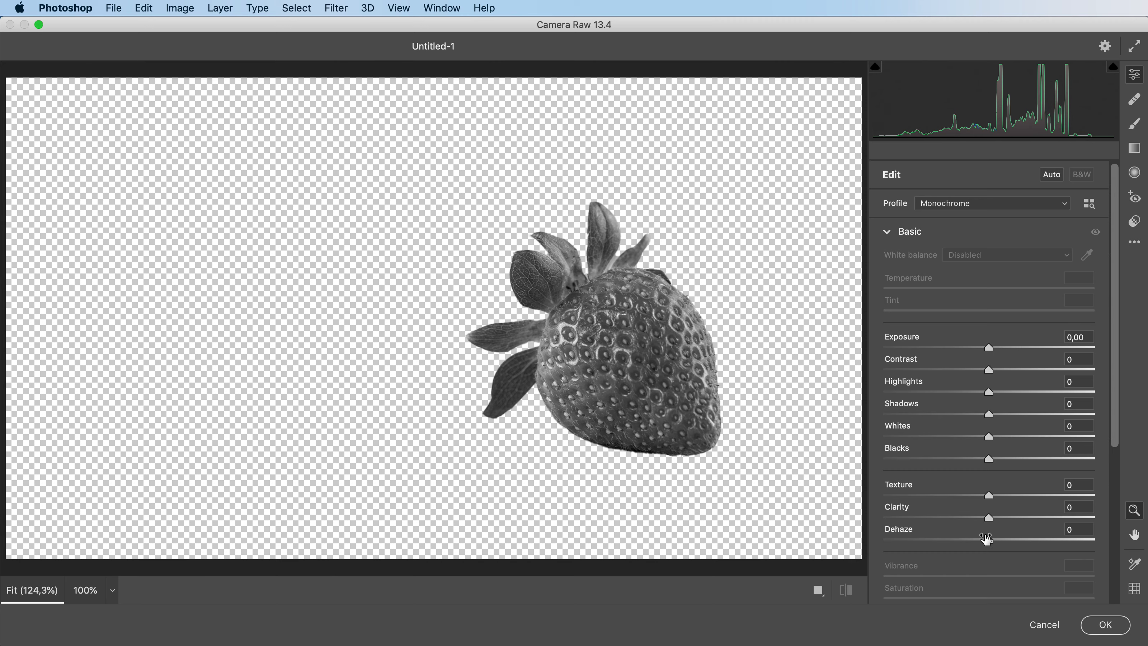
left_click_drag(957, 502, 877, 502)
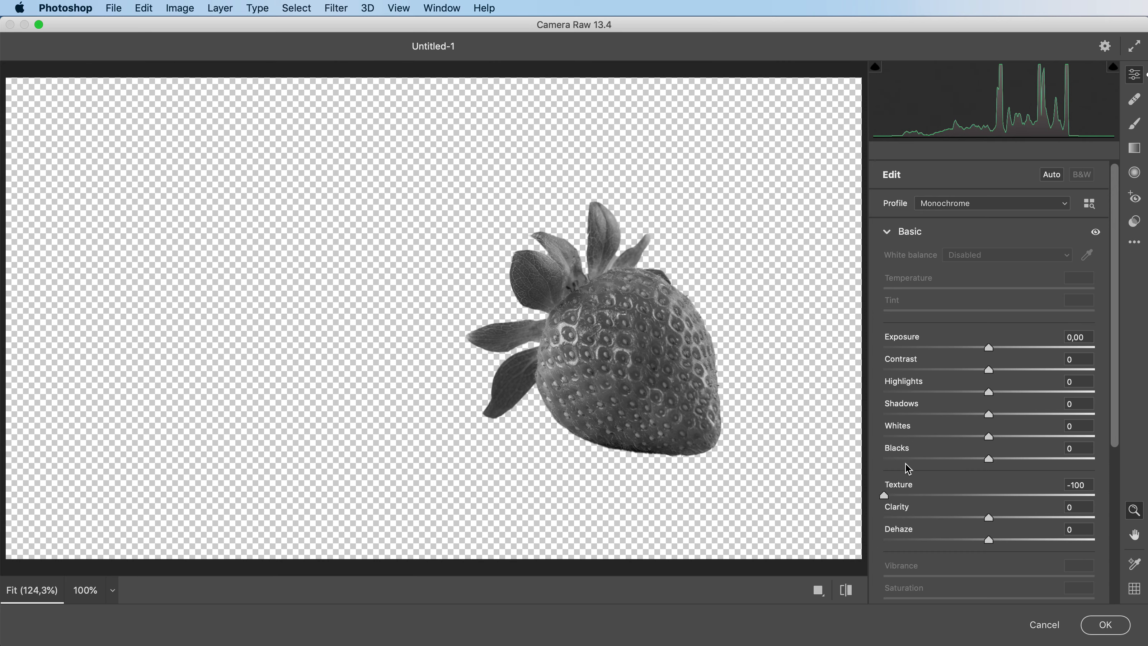
left_click(891, 232)
left_click(890, 292)
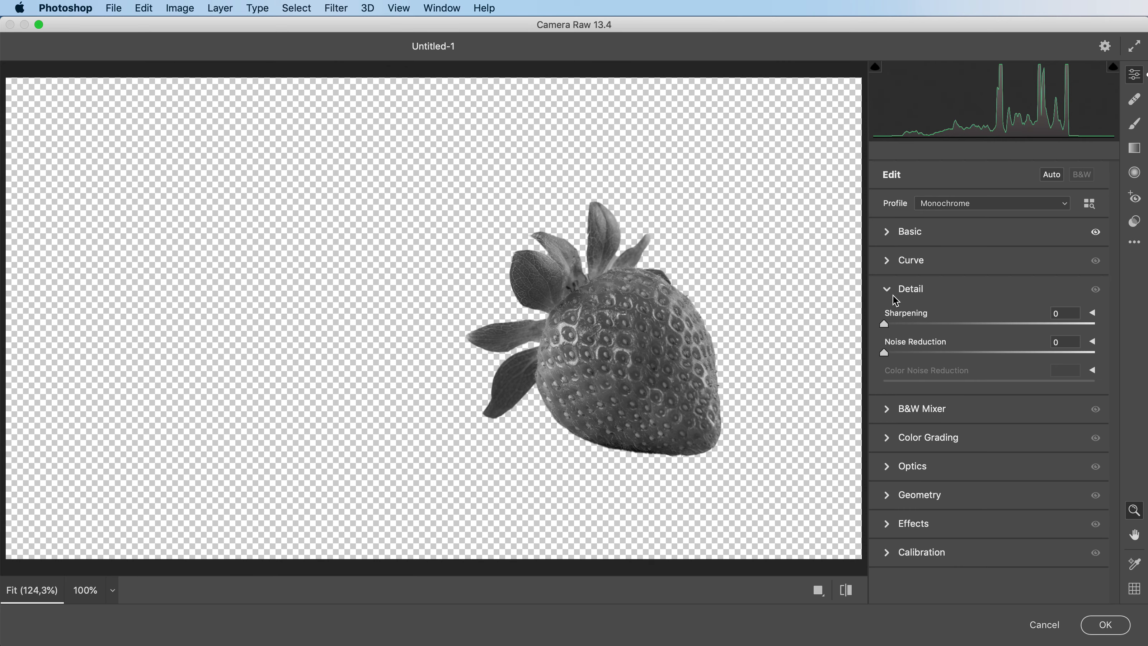
left_click_drag(886, 356, 1090, 357)
left_click(1104, 627)
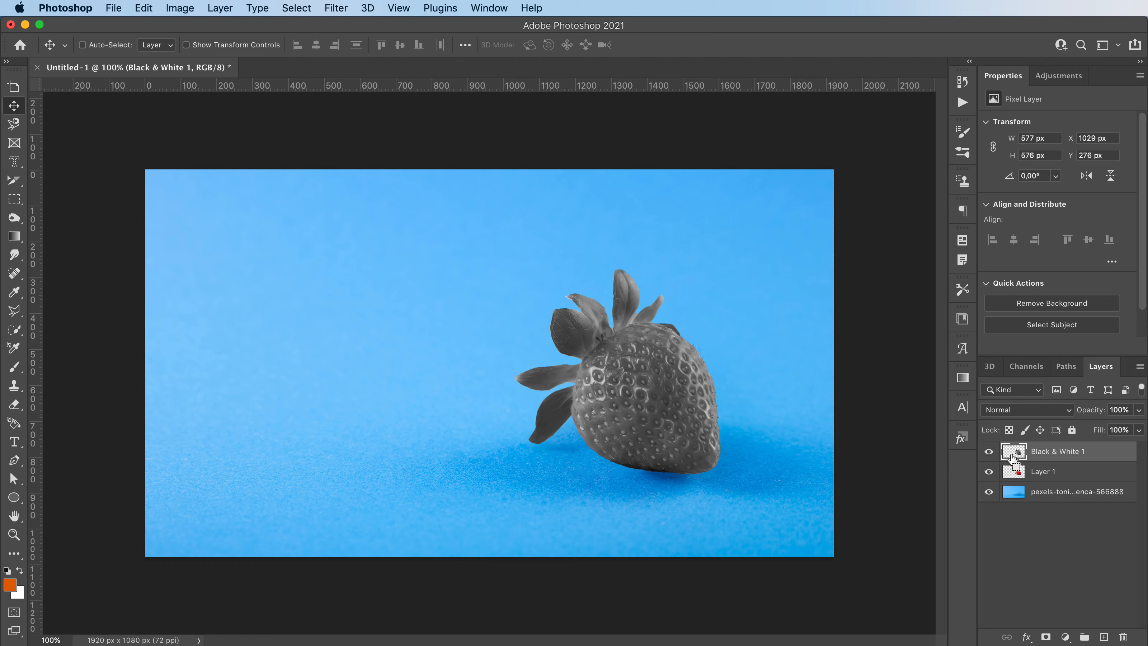
Load the grey strawberry's outline as a selection and turn it into a layer mask on the Black & White 1 layer
left_click(1014, 457, "super")
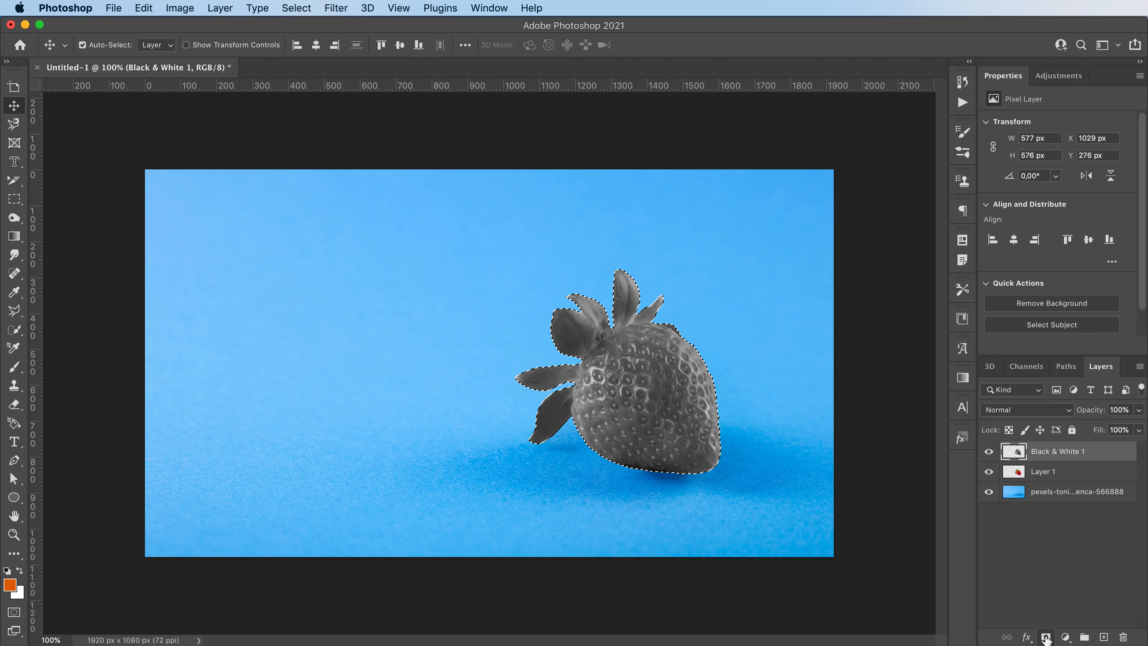
left_click(1045, 637)
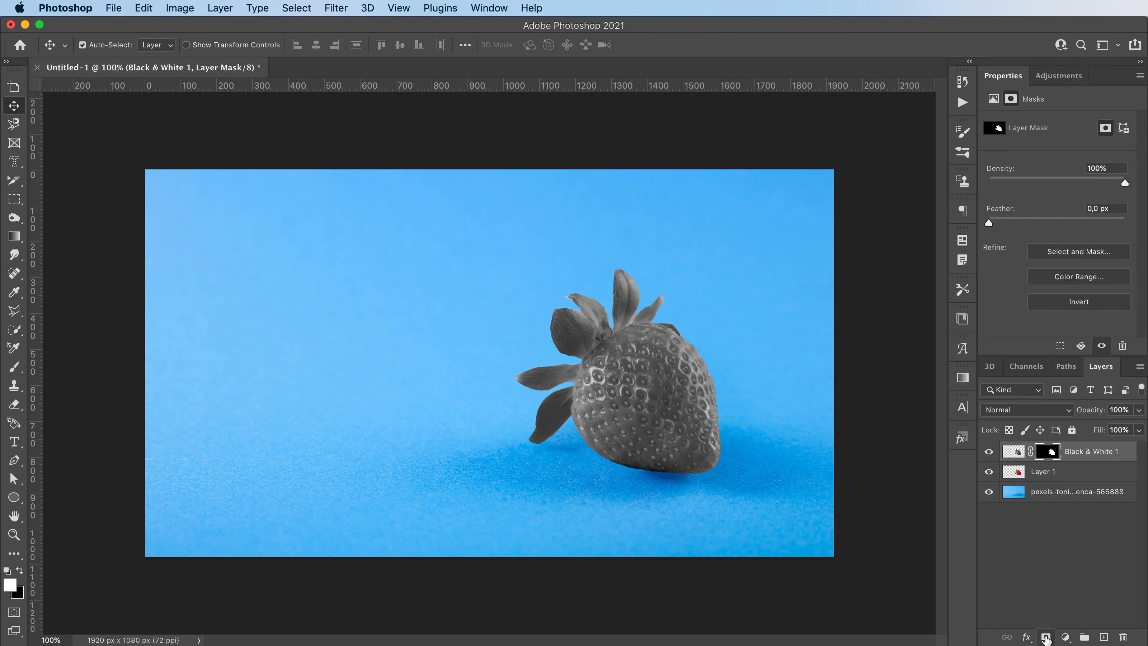
Run Apply Image on the Black & White 1 layer's pixels, using the merged RGB source, Invert and Difference blending at 100% opacity
left_click(1014, 454)
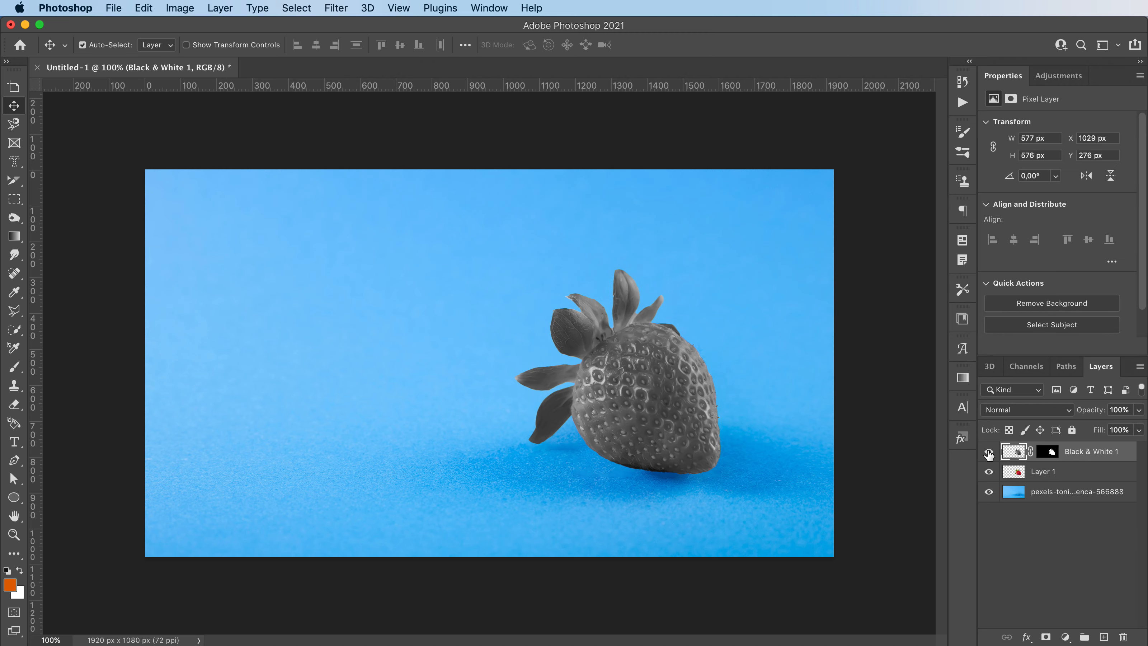
left_click(179, 8)
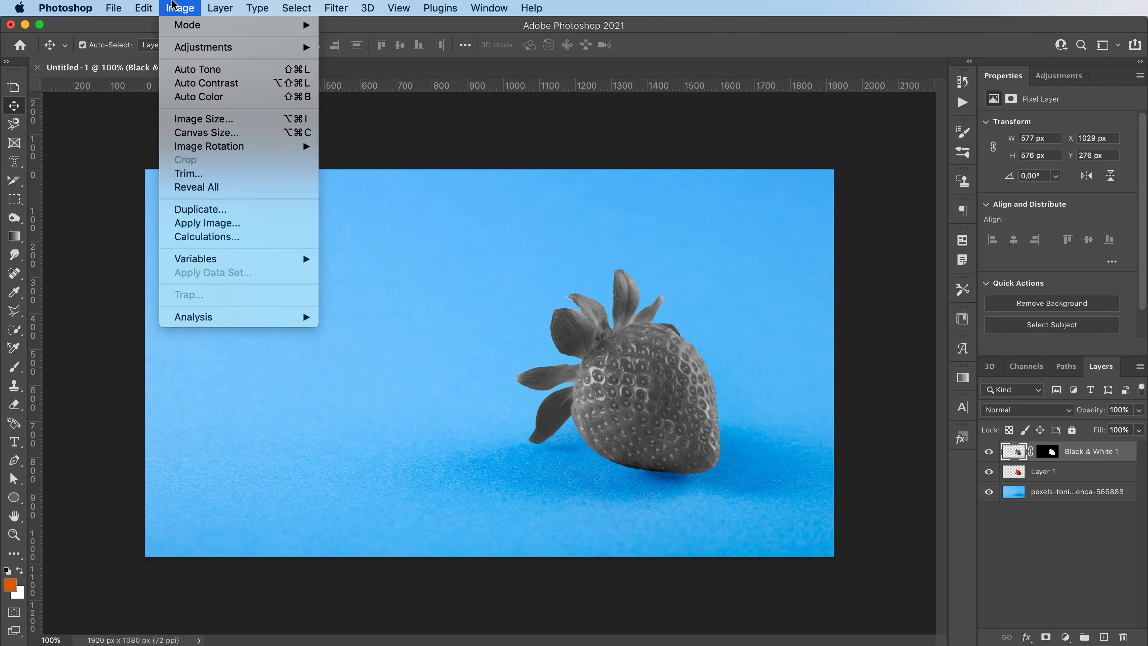
left_click(200, 224)
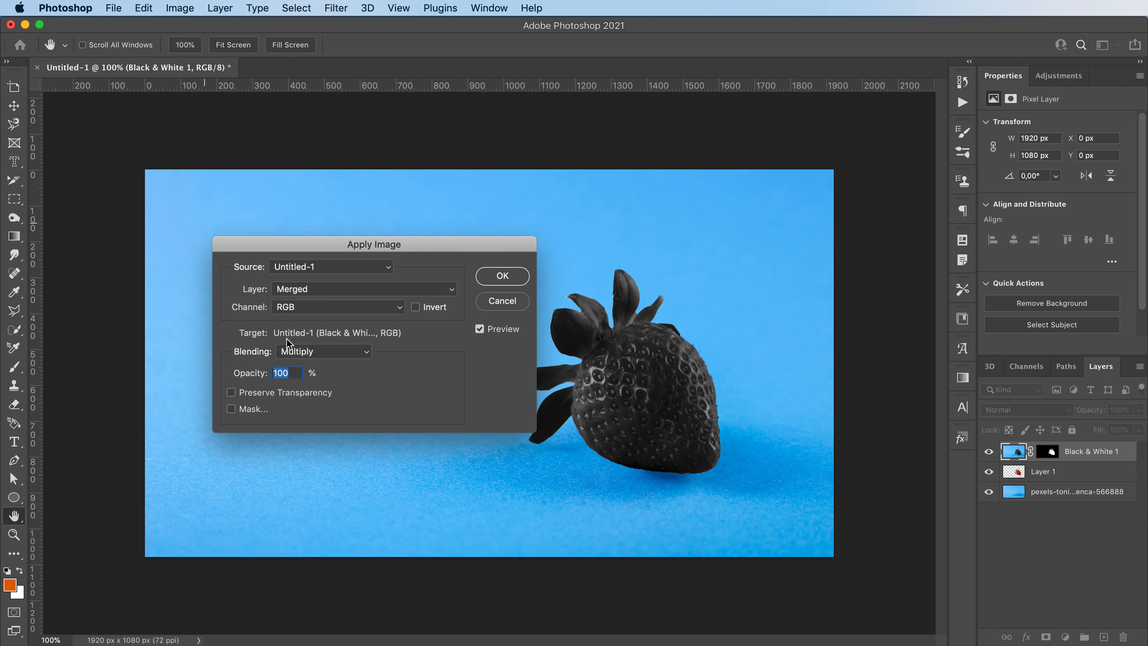
left_click(330, 352)
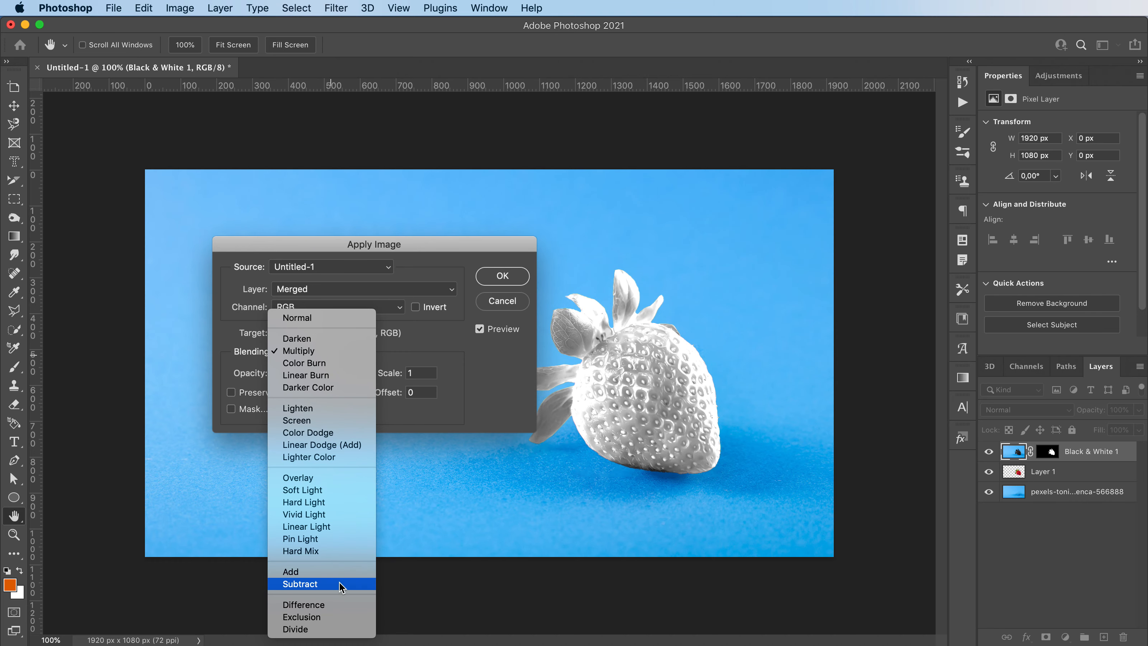
left_click(330, 606)
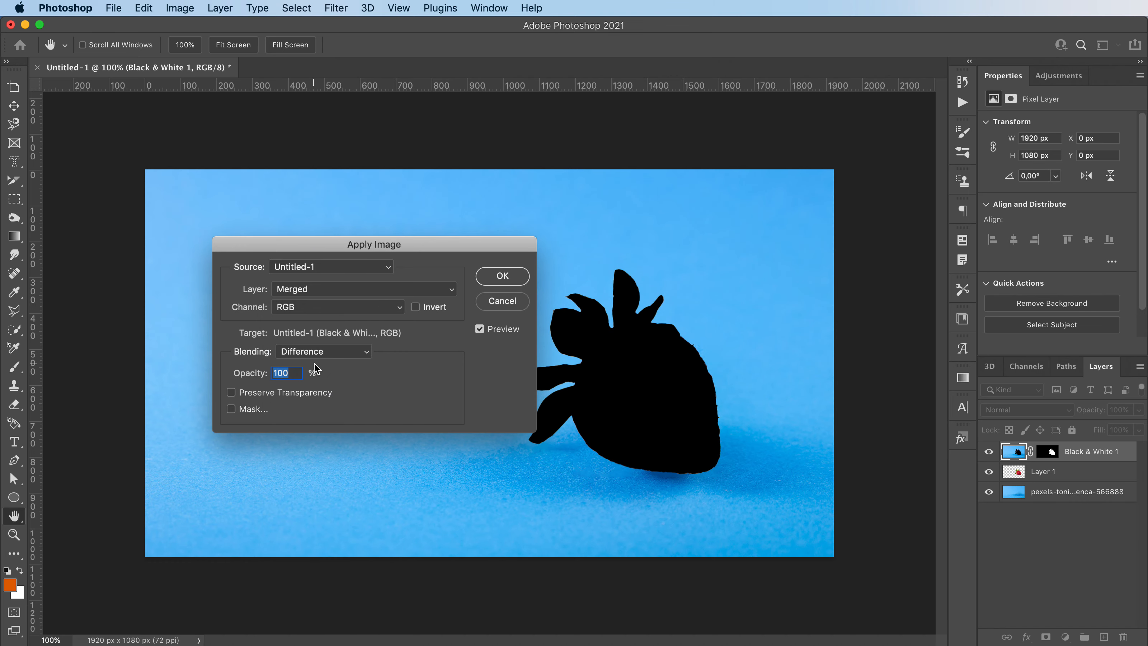
left_click(416, 308)
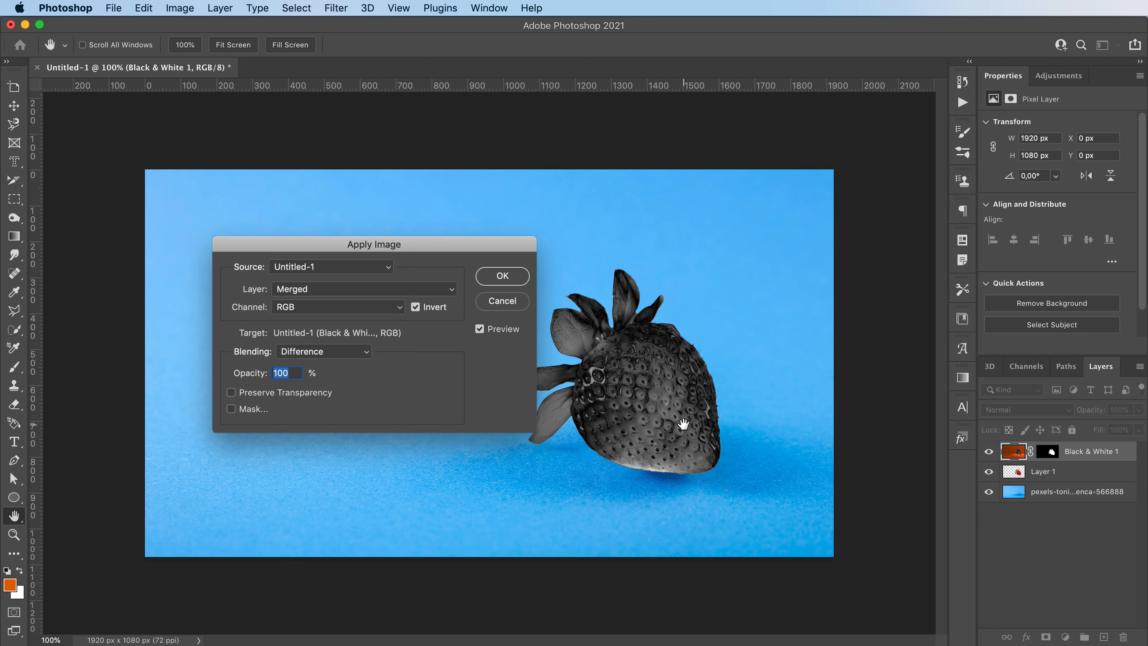
left_click(495, 277)
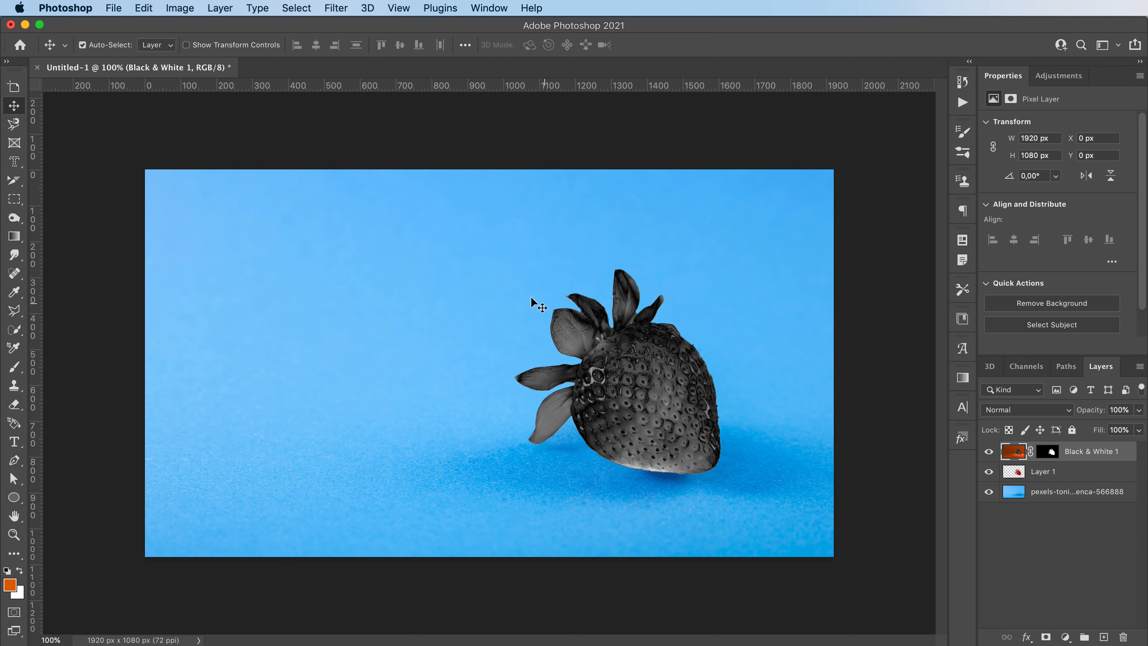
Repeat Apply Image on the Black & White 1 layer with the merged RGB source, Invert and Difference blending at 100%
left_click(180, 8)
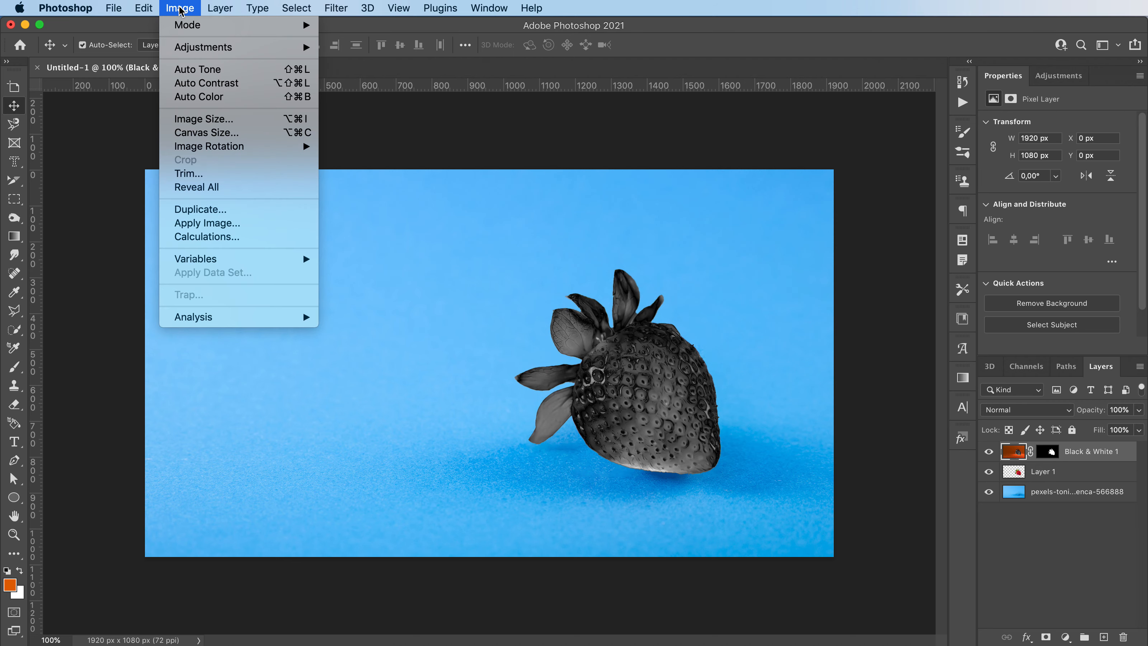
left_click(214, 224)
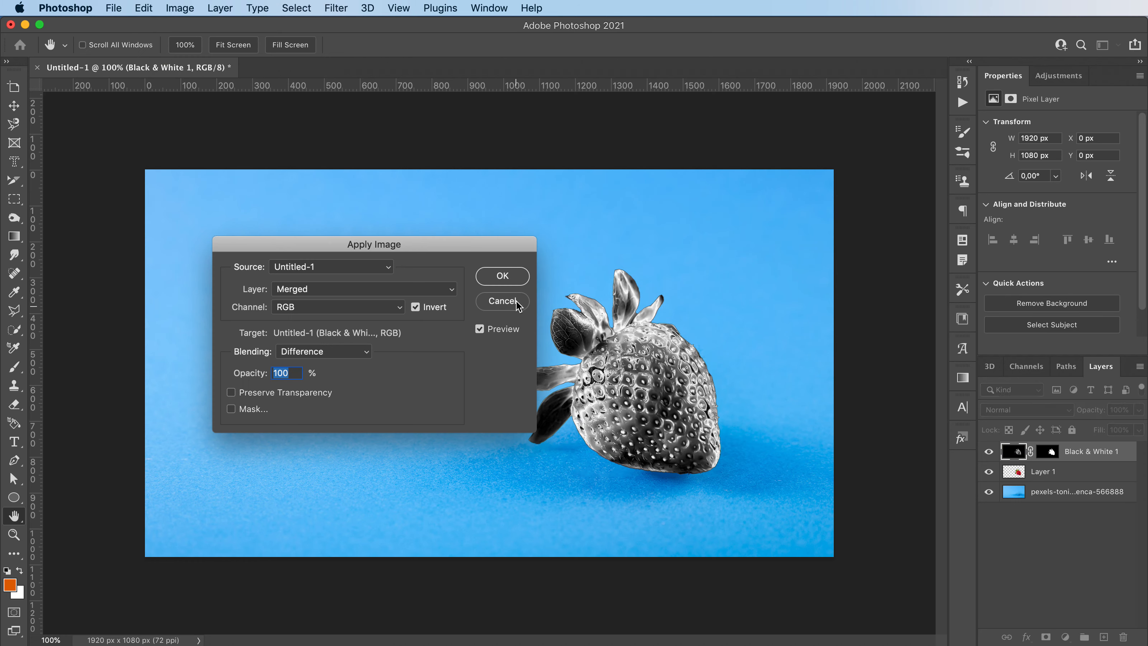
left_click(501, 277)
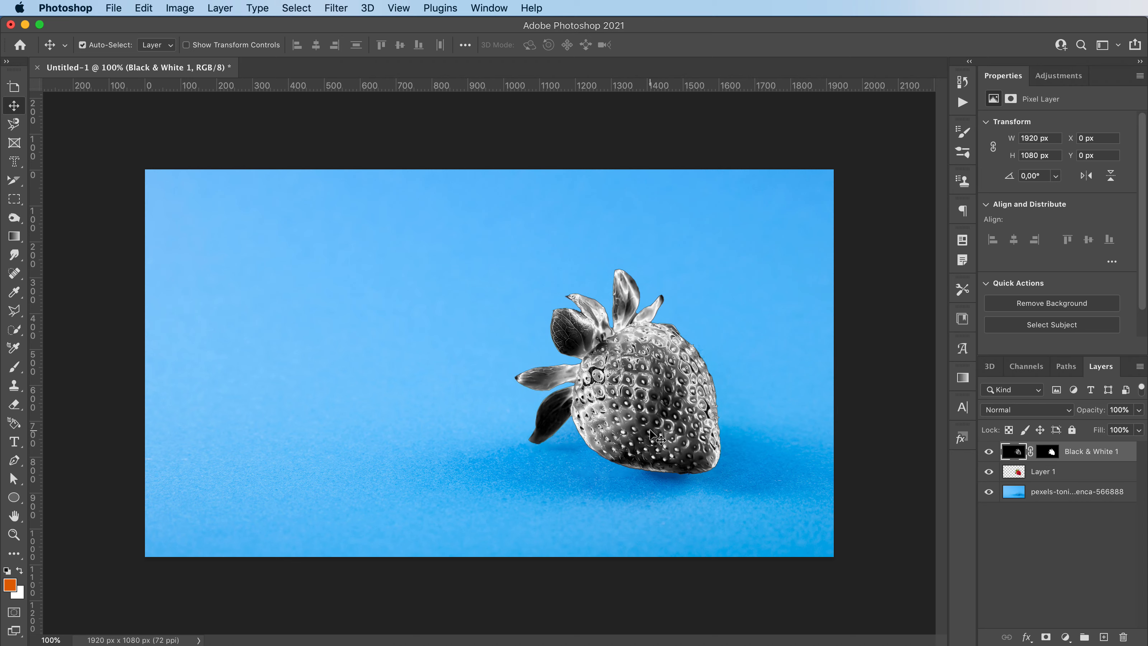
Try painting black over the leaves on the Black & White 1 layer mask, and undo the painting
key("b")
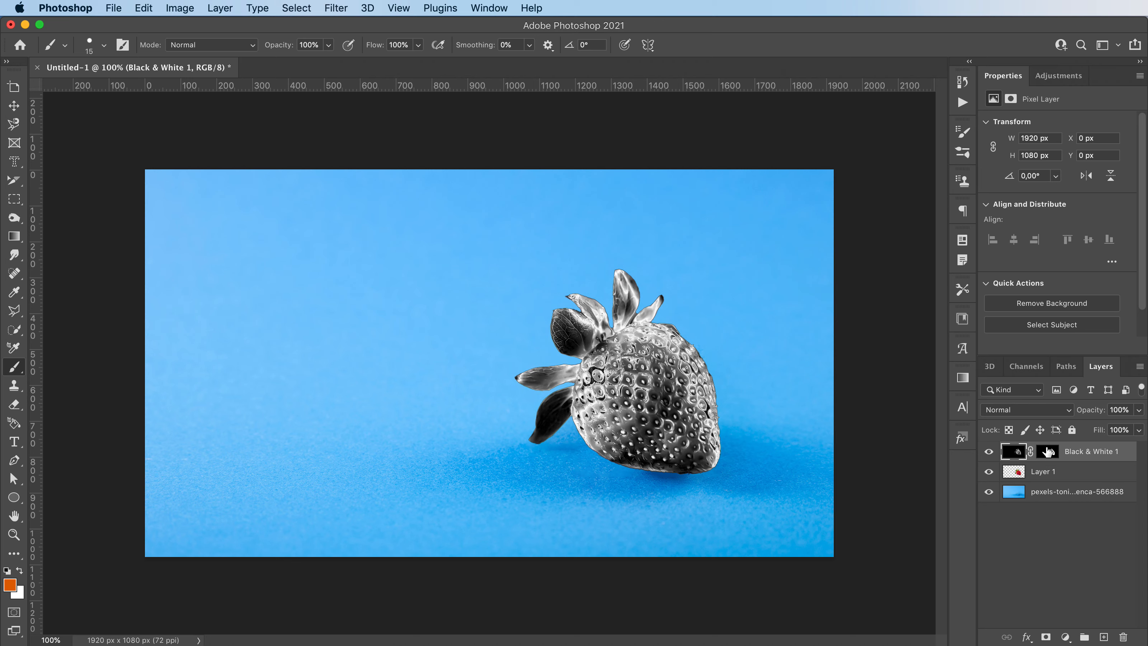
left_click(1048, 451)
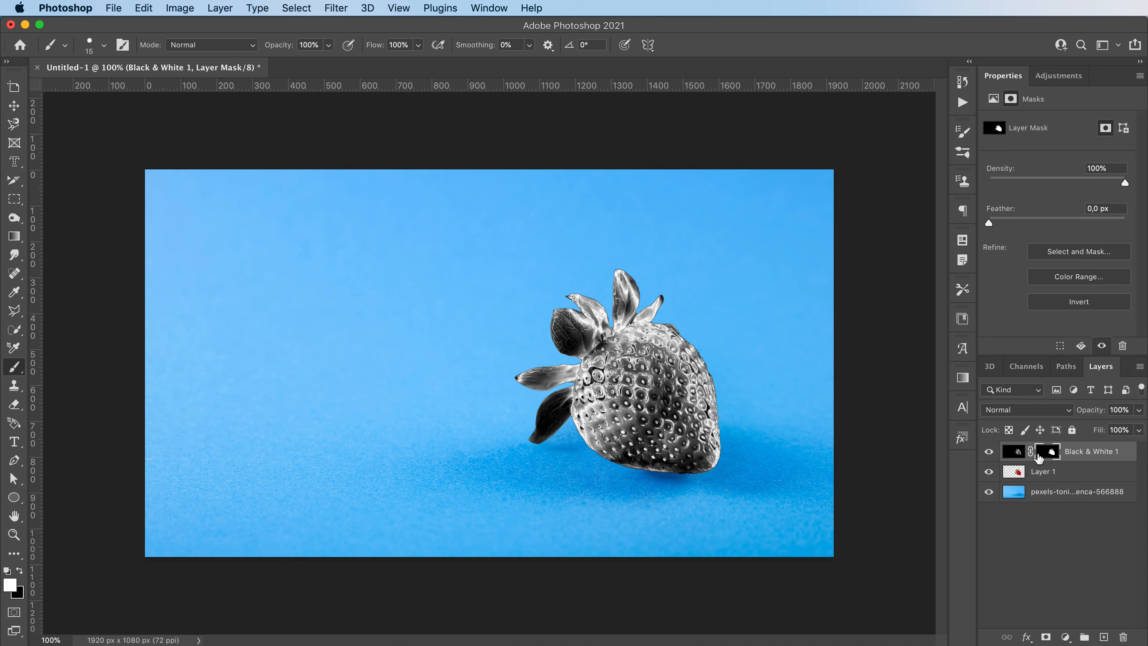
left_click(21, 571)
mouse_move(540, 398)
left_mouse_down("ctrl+alt")
mouse_move(560, 356)
mouse_move(556, 417)
mouse_move(520, 445)
mouse_move(548, 364)
mouse_move(590, 295)
mouse_move(557, 299)
mouse_move(544, 322)
mouse_move(625, 270)
mouse_move(658, 280)
mouse_move(673, 300)
mouse_move(566, 309)
mouse_move(551, 336)
mouse_move(631, 302)
mouse_move(656, 305)
mouse_move(588, 329)
mouse_move(557, 382)
left_mouse_up("ctrl+alt")
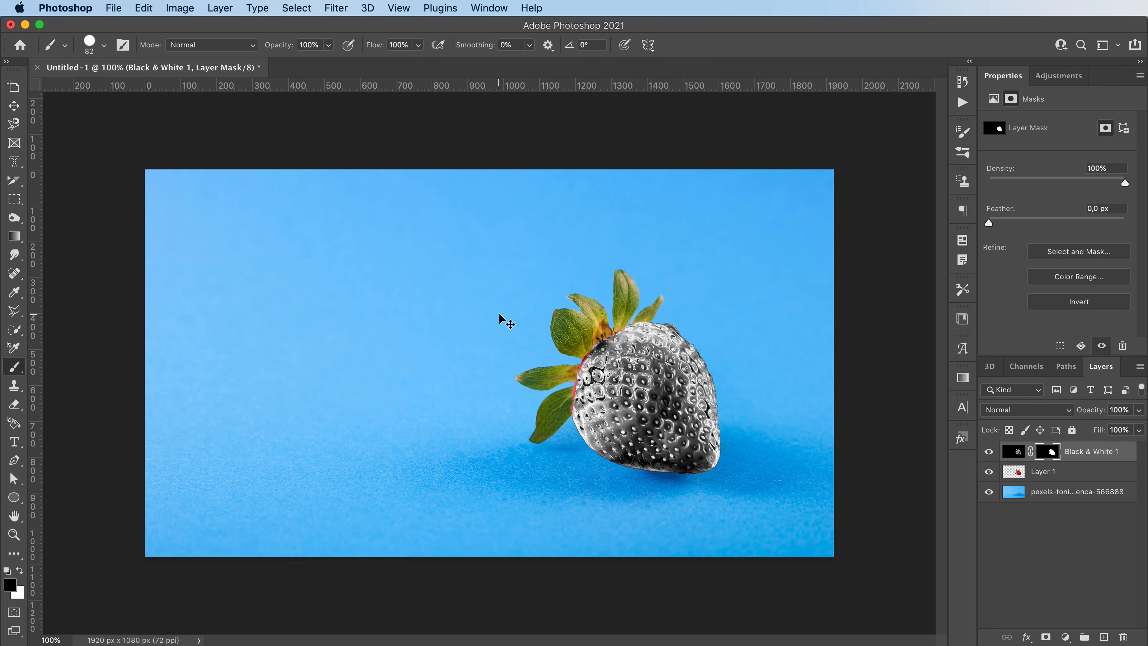
key("super+z")
key("v")
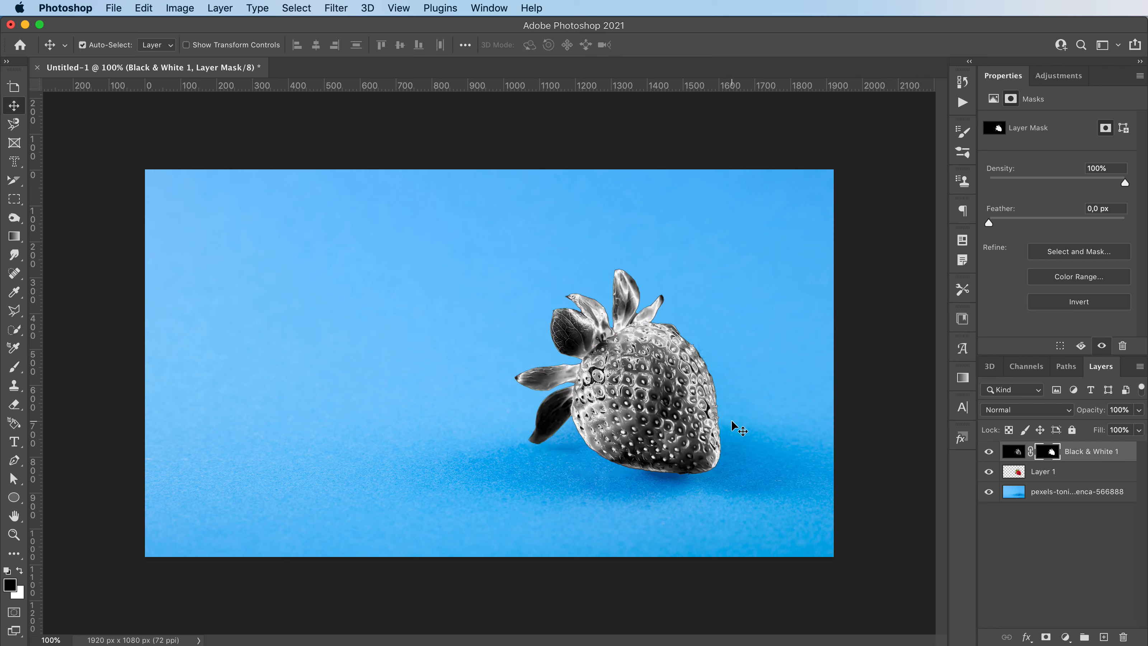
Add a Gradient Map adjustment clipped to the Black & White 1 layer and give it the black-to-white Basics preset
left_click(1015, 454)
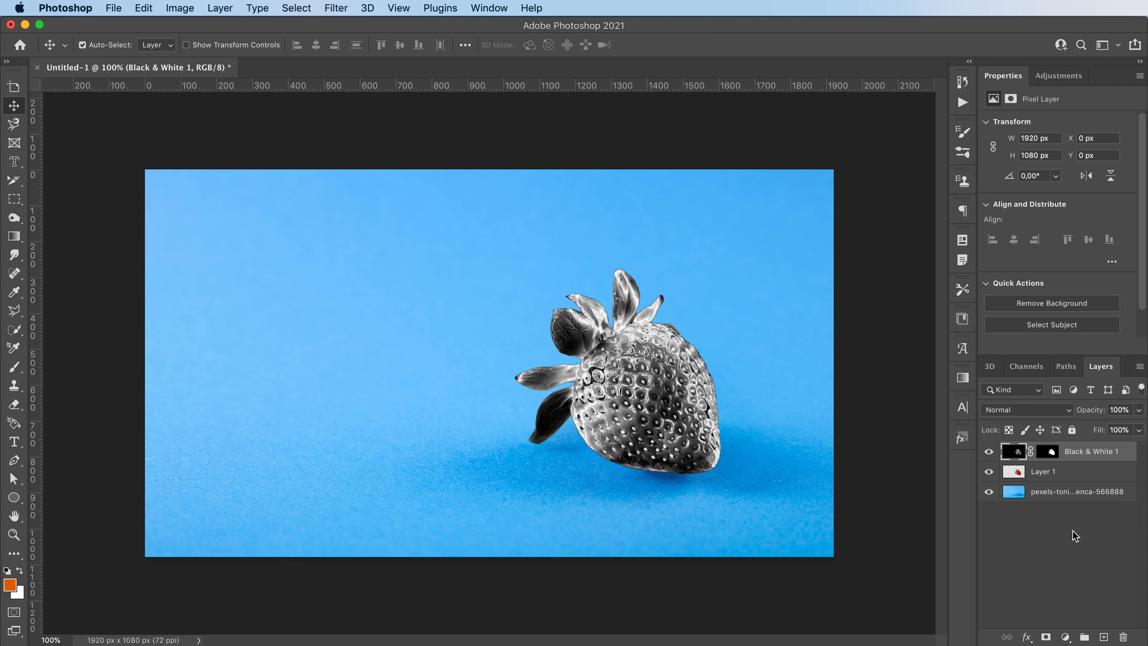
left_click(1065, 637)
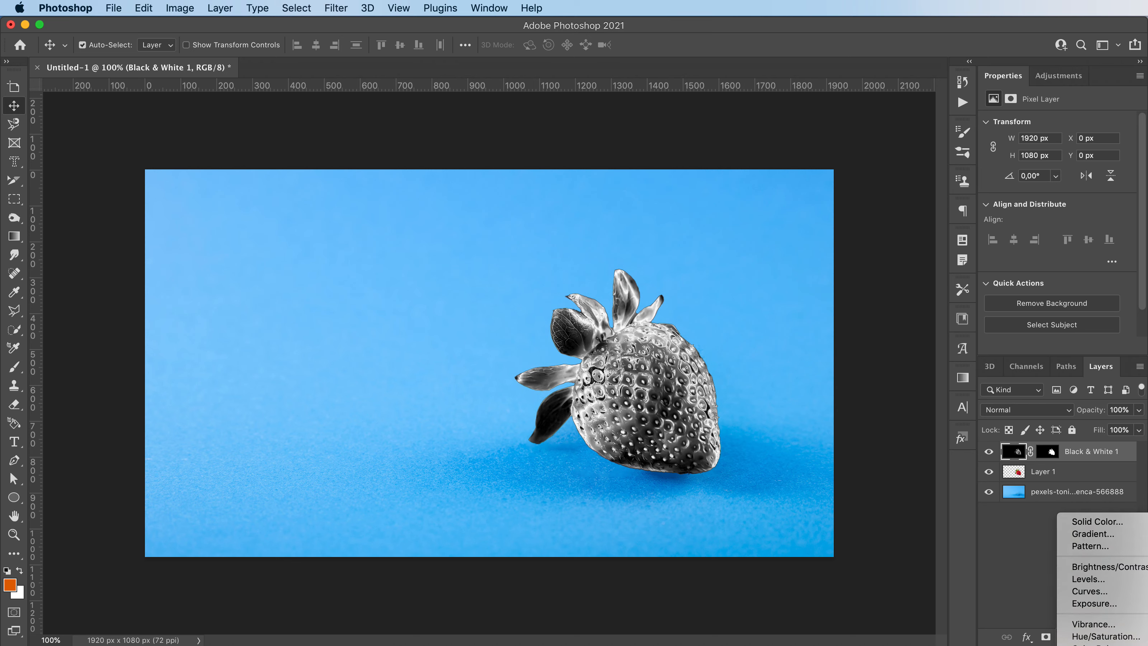
left_click(1094, 645)
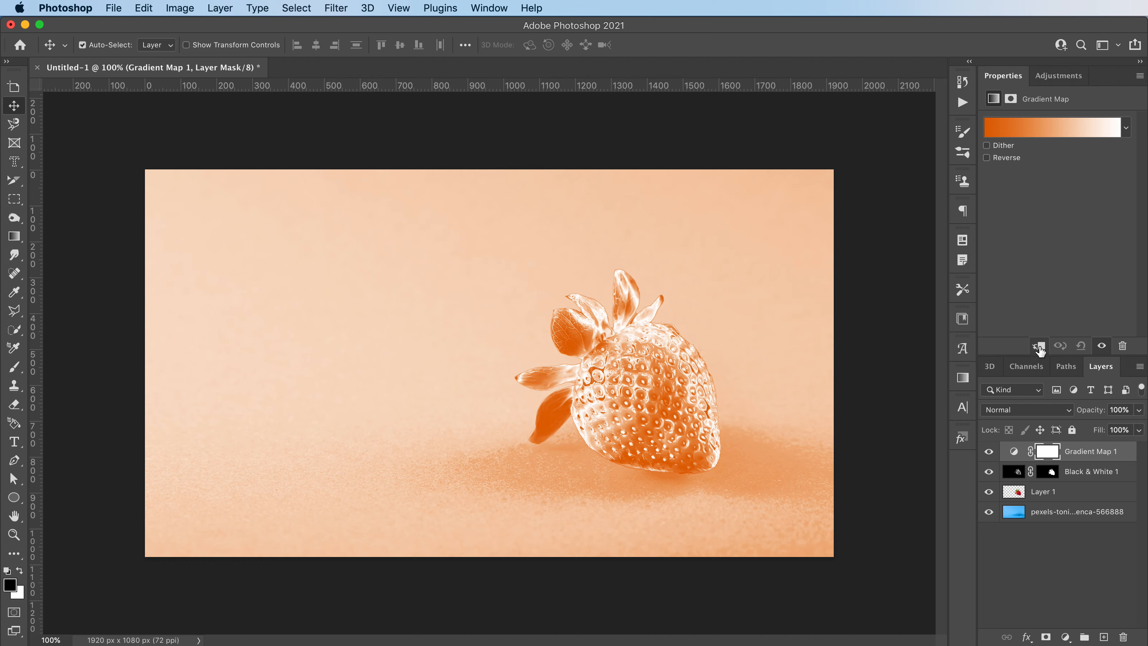
left_click(1039, 346)
left_click(1055, 132)
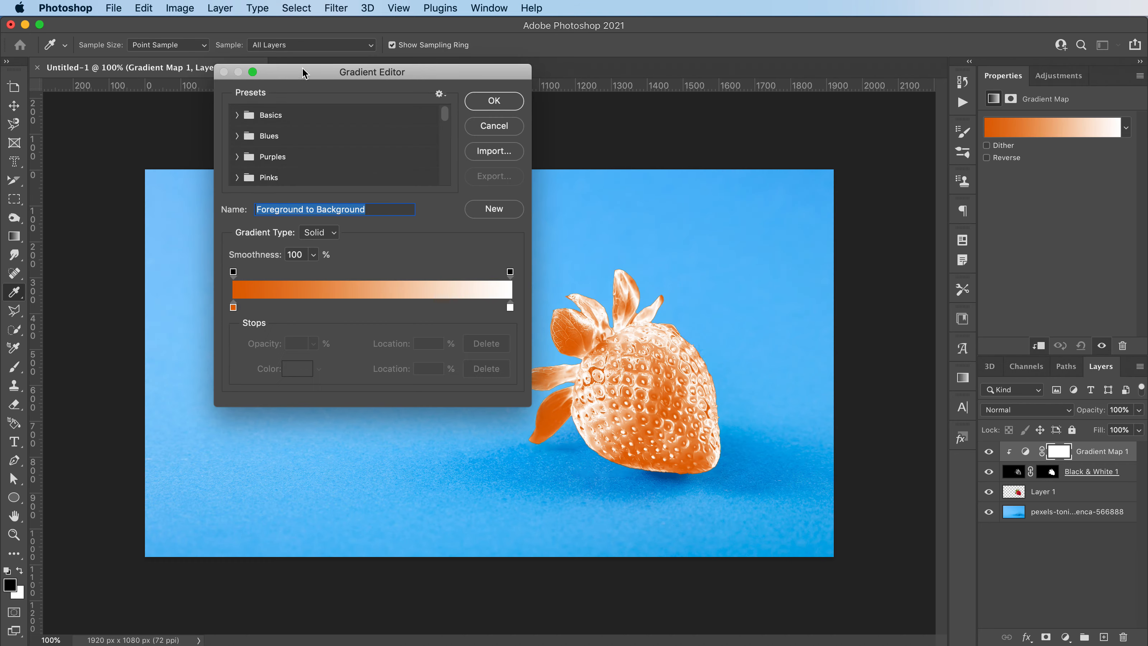
left_click(237, 116)
left_click(252, 142)
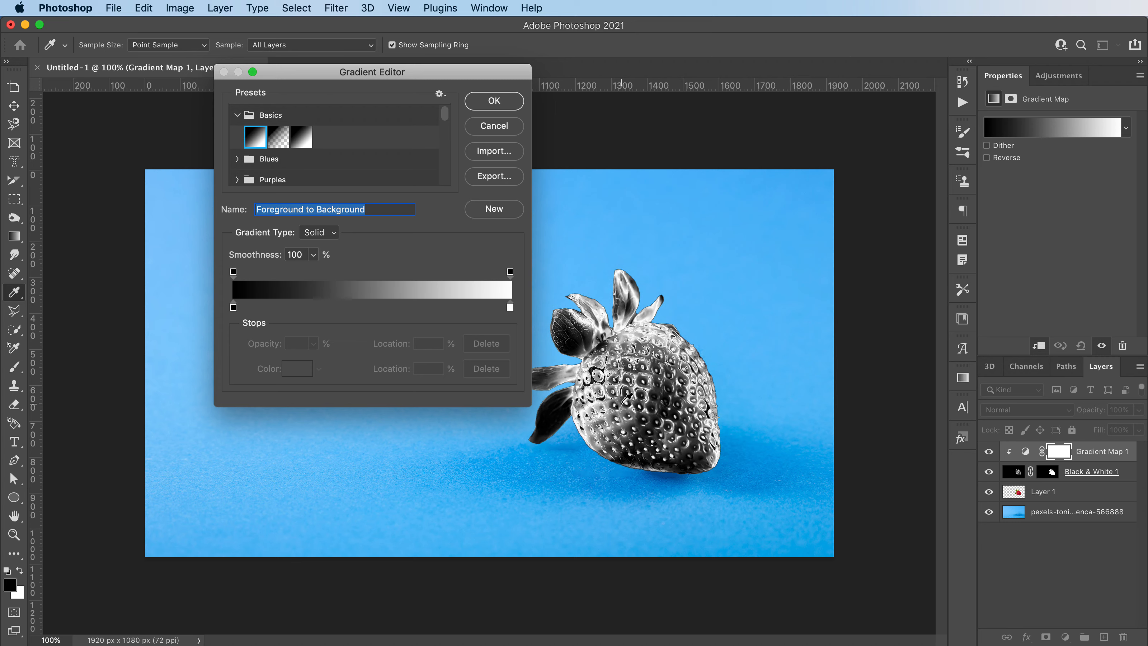
Add a dark golden-brown color stop to the gradient at 19%
left_click(286, 308)
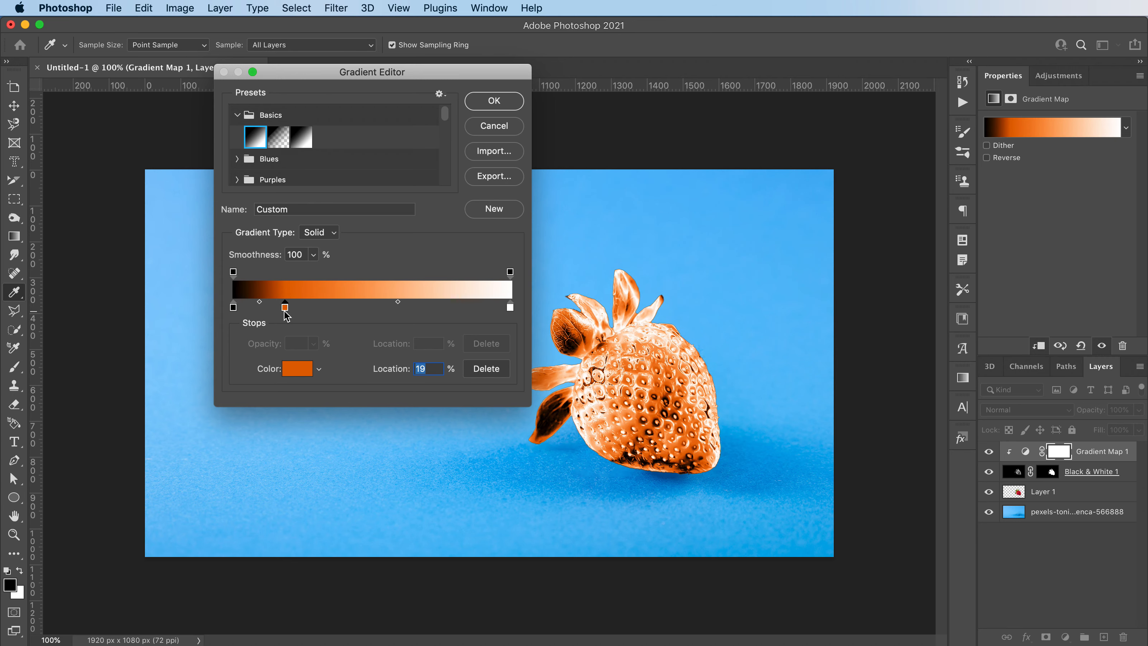
double_click(286, 308)
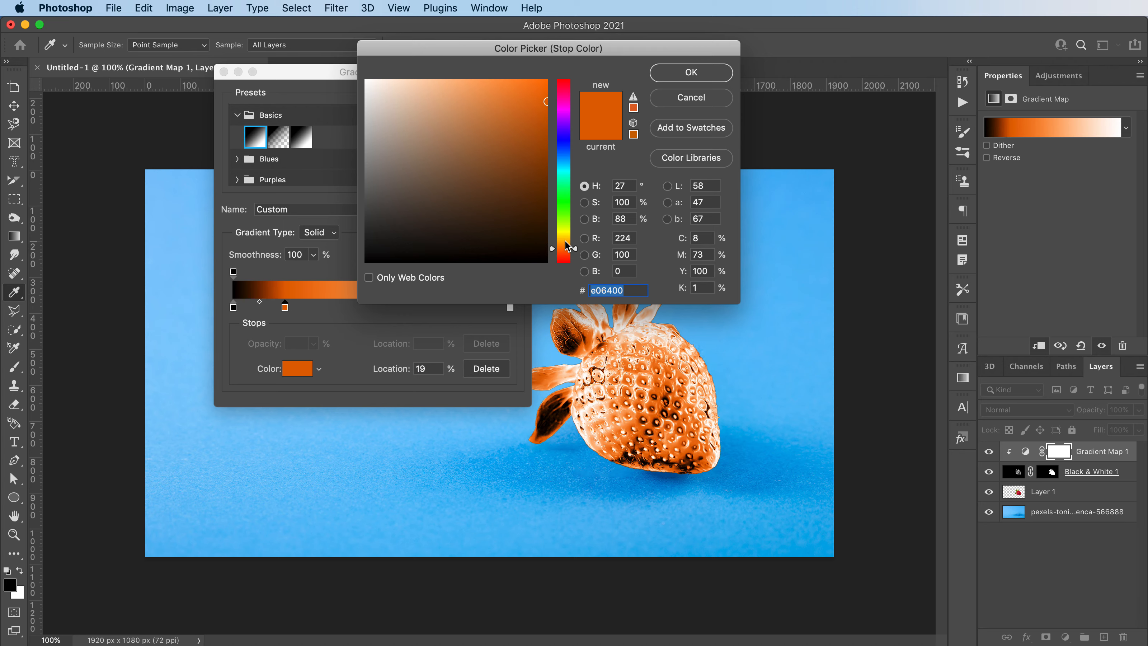
left_click_drag(568, 246, 566, 242)
mouse_move(499, 156)
left_mouse_down()
mouse_move(542, 143)
mouse_move(556, 166)
mouse_move(521, 175)
mouse_move(513, 163)
left_mouse_up()
left_click(684, 75)
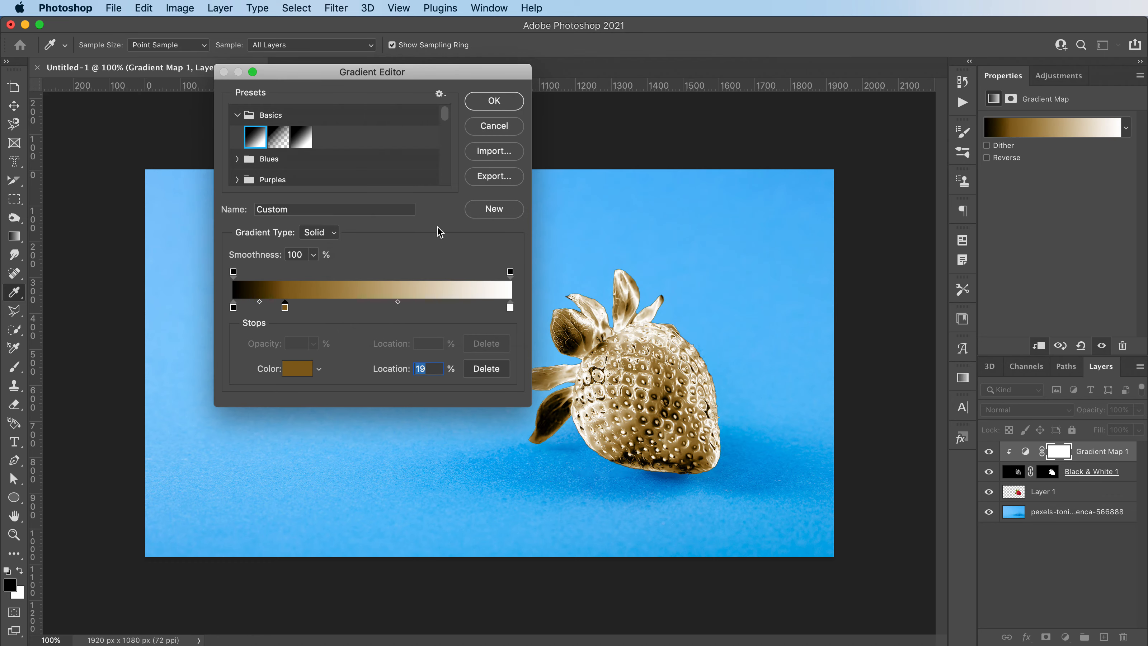
Add an ochre color stop (#ac760f) to the gradient at 30%
left_click(312, 307)
left_click_drag(315, 312, 319, 312)
double_click(319, 313)
left_click(532, 138)
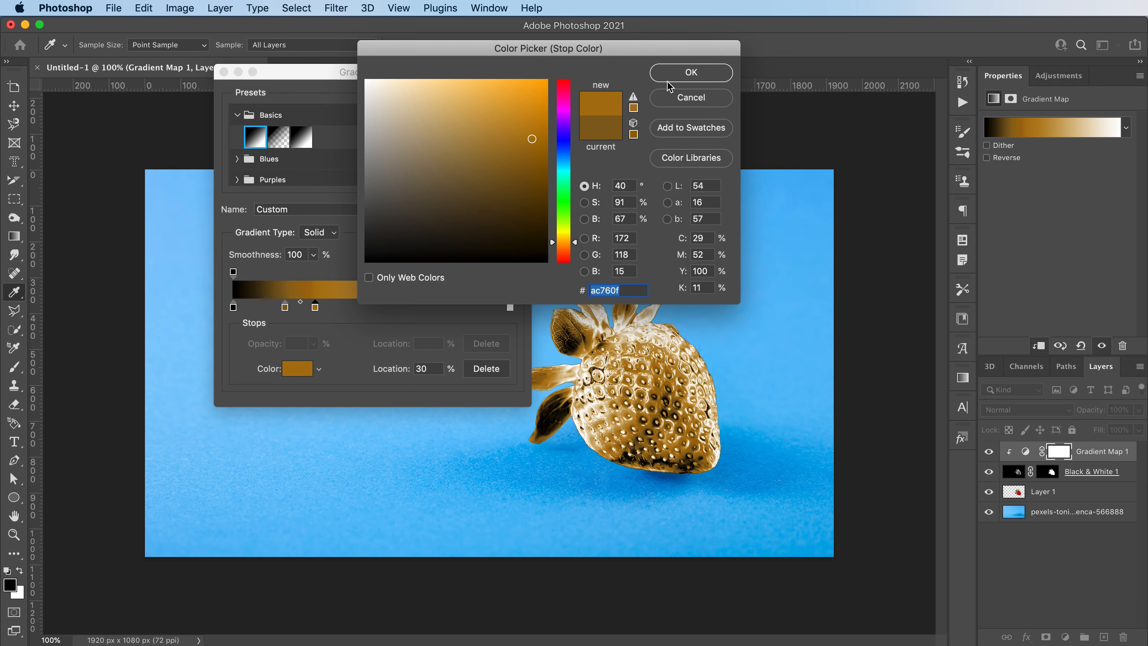
left_click(691, 72)
Add a bright orange-gold color stop (#ecab2c) to the gradient at 40%
left_click(343, 311)
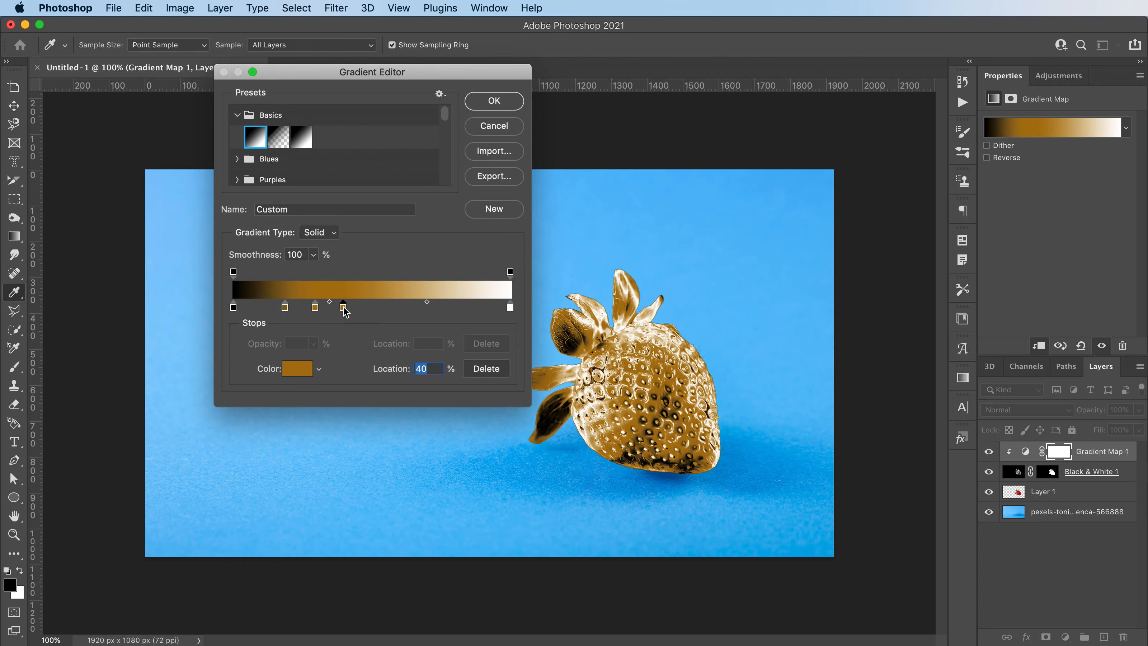
double_click(345, 311)
left_click(513, 94)
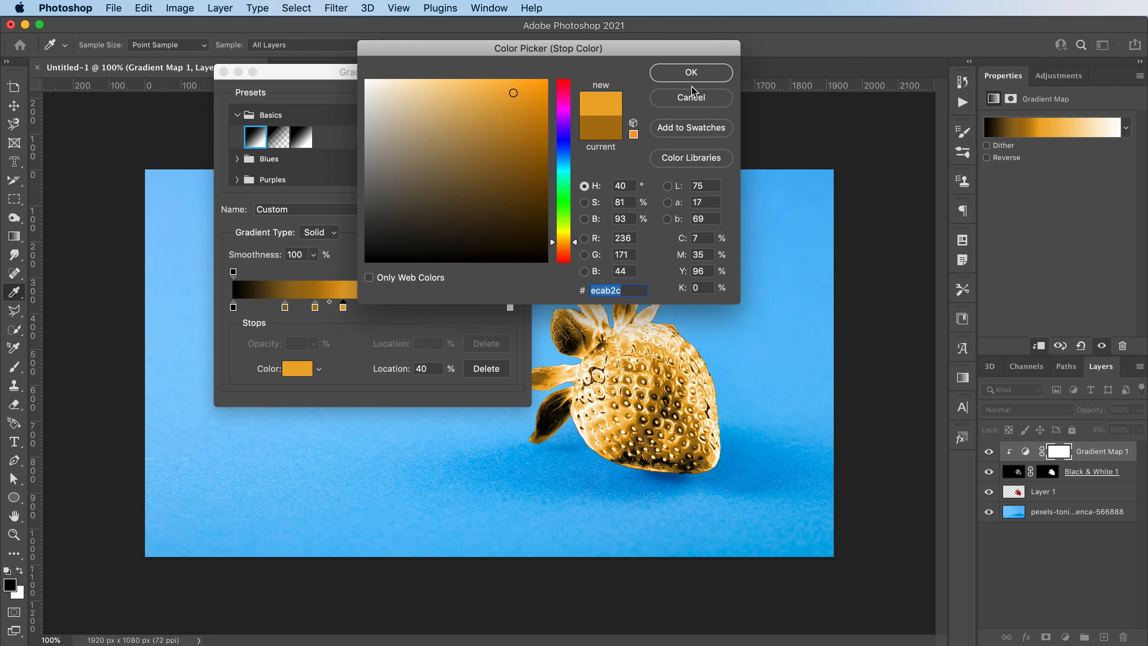
left_click(692, 72)
Add a light yellow color stop (#ffdd65) to the gradient at 56%
left_click(389, 309)
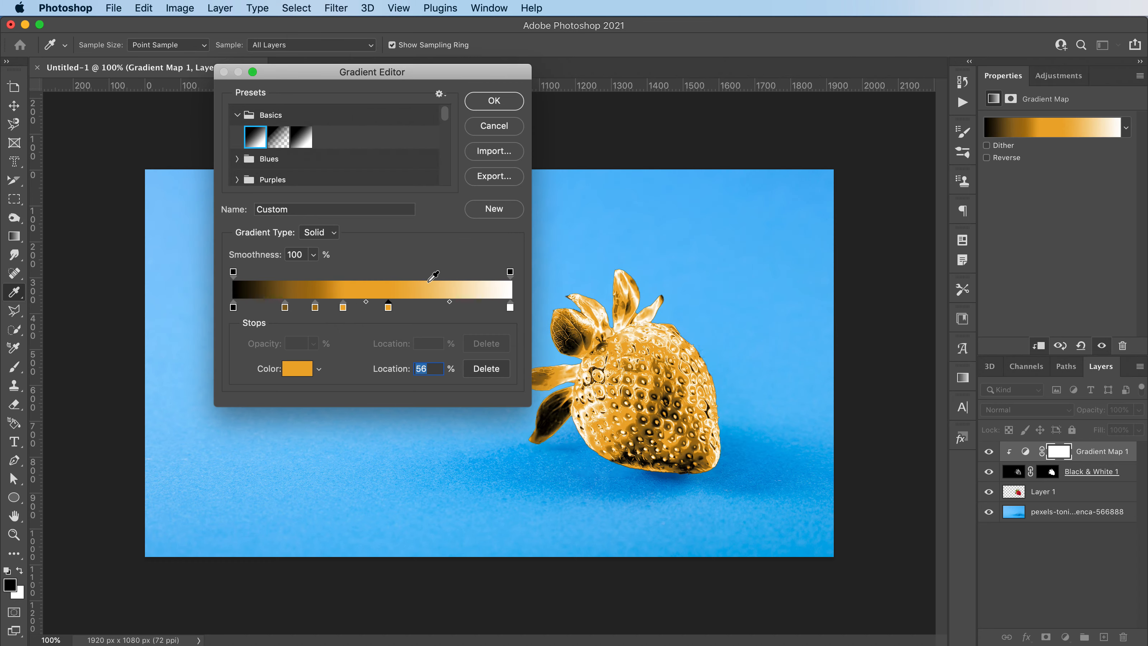
double_click(390, 308)
left_click(476, 80)
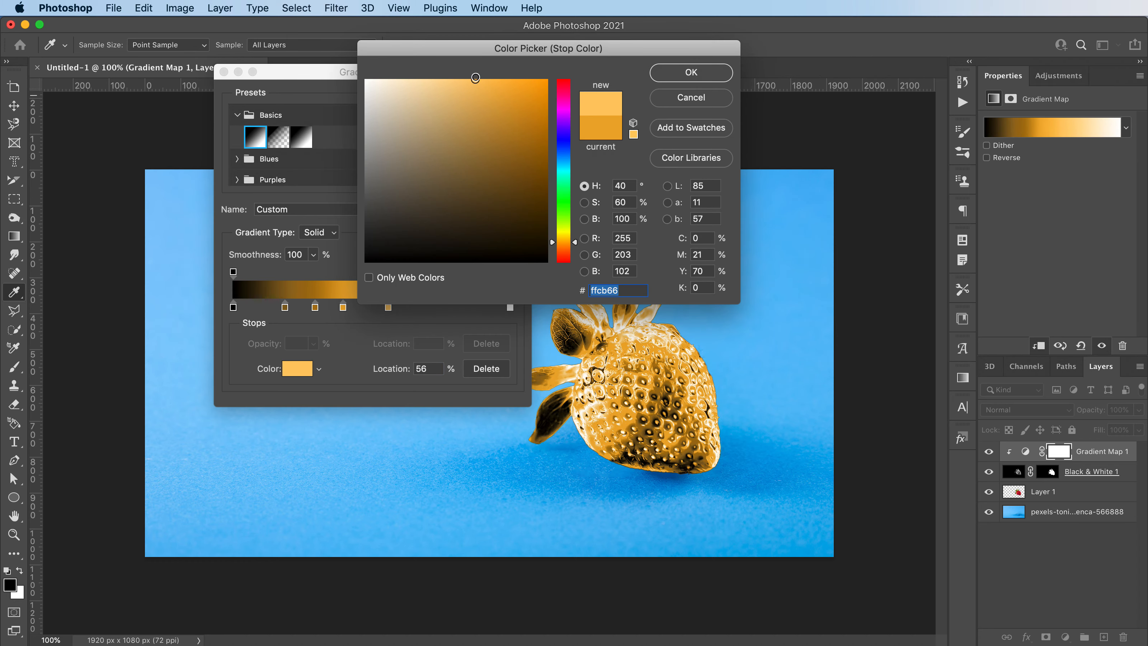
left_click(565, 240)
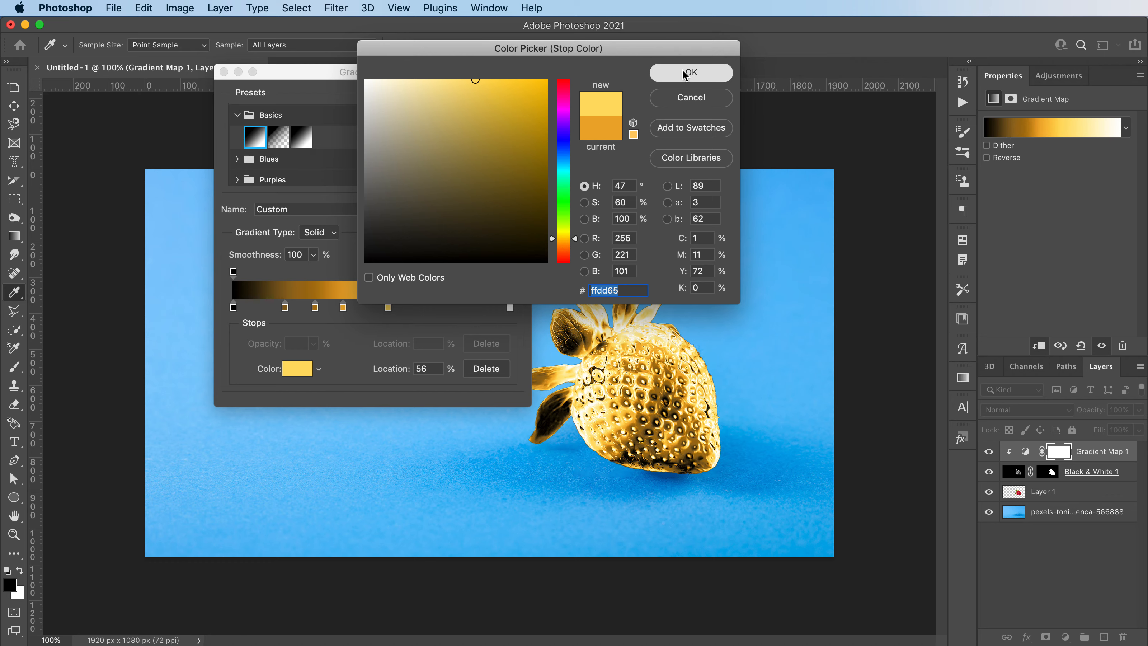
left_click(691, 73)
Spread out the gradient stops, with light yellow at 80%, orange-gold farther toward white and ochre at 38%, and accept the gradient
left_click_drag(389, 309, 454, 309)
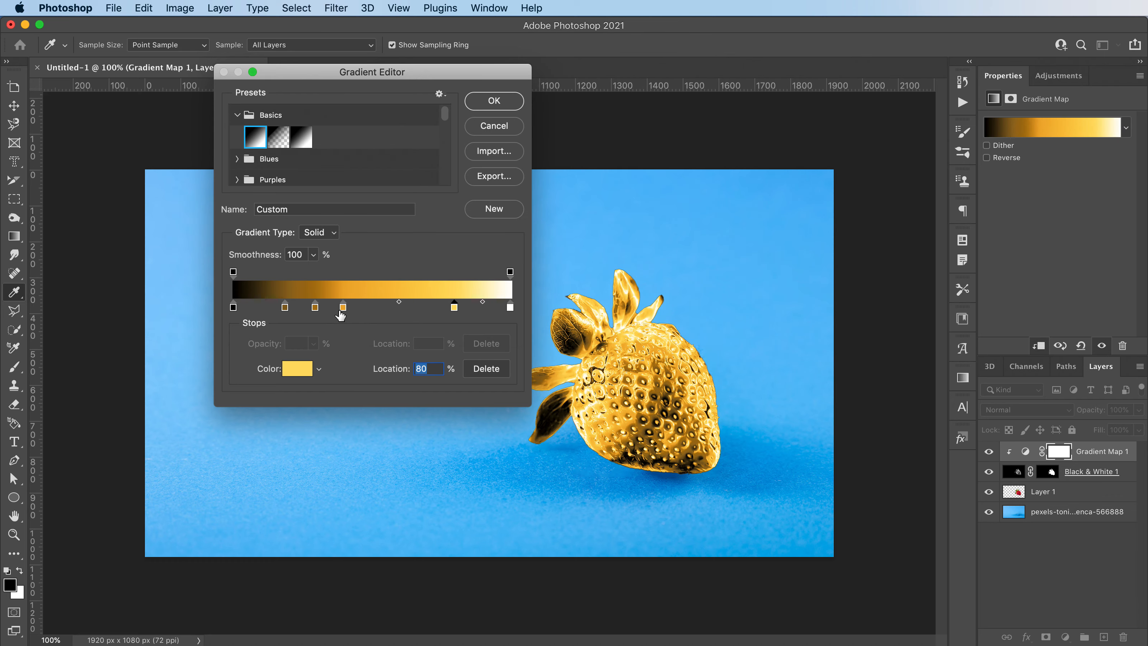
mouse_move(343, 310)
left_mouse_down()
mouse_move(380, 310)
mouse_move(315, 307)
mouse_move(339, 308)
left_mouse_up()
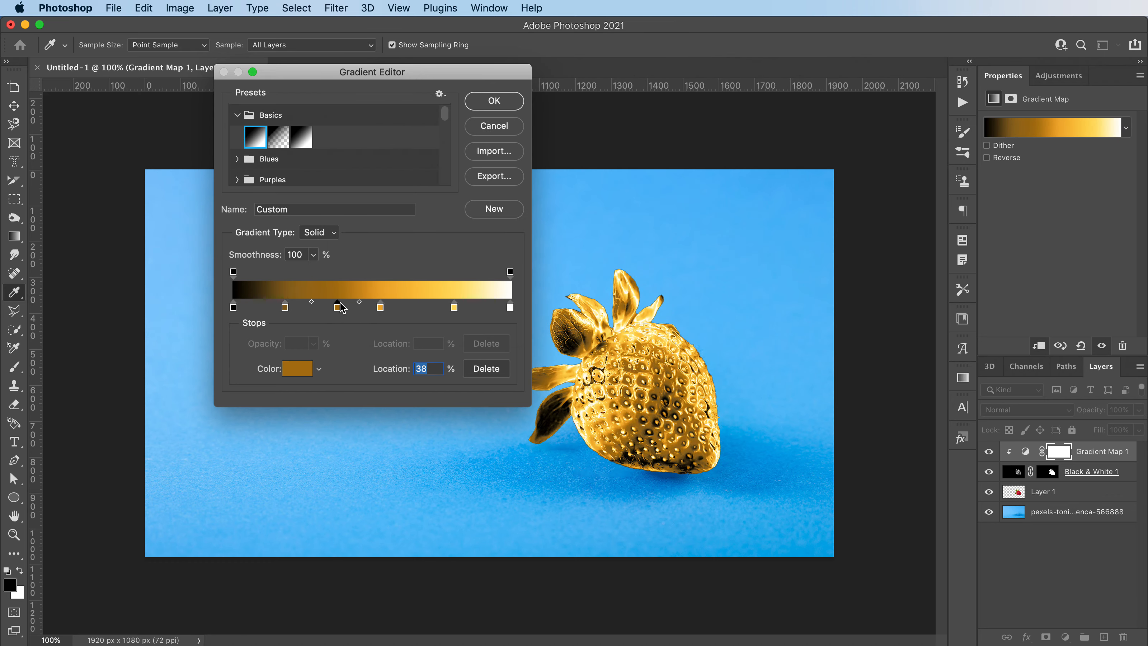
left_click(495, 101)
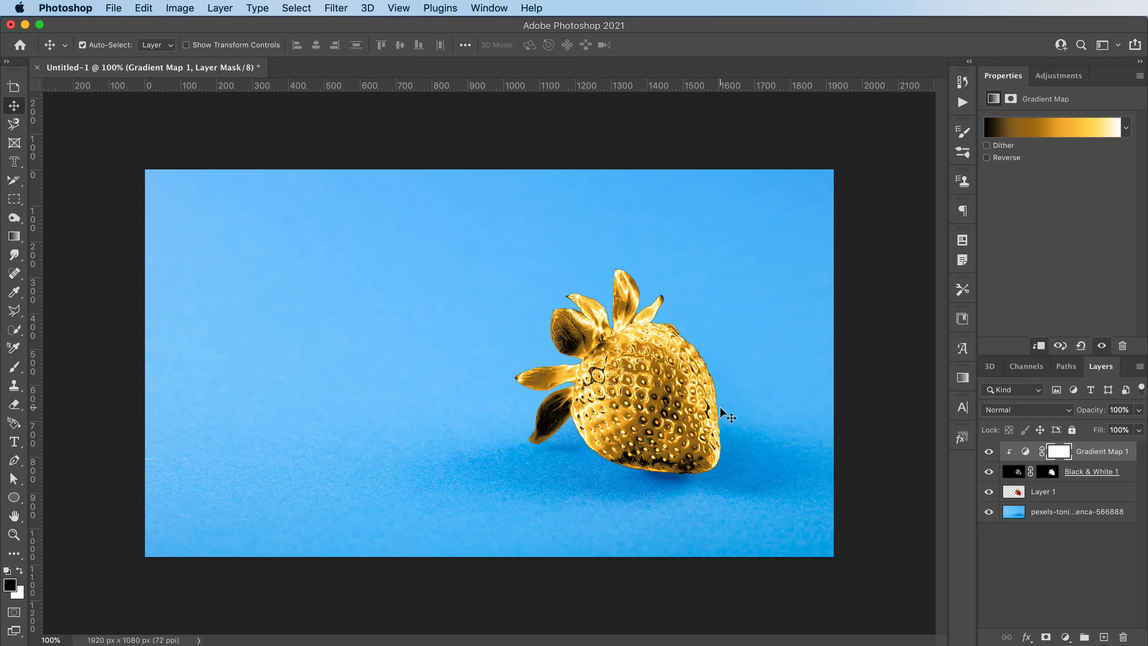
Add a dark navy blue Solid Color fill layer directly above the pexels background photo layer
left_click(1089, 517)
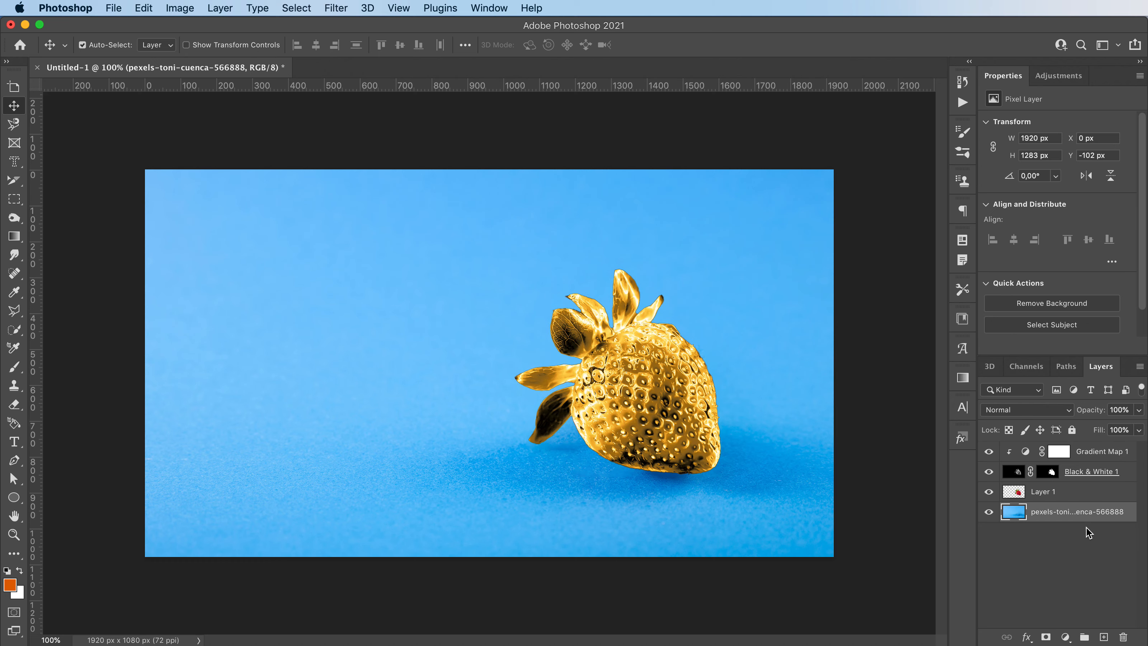
left_click(1066, 637)
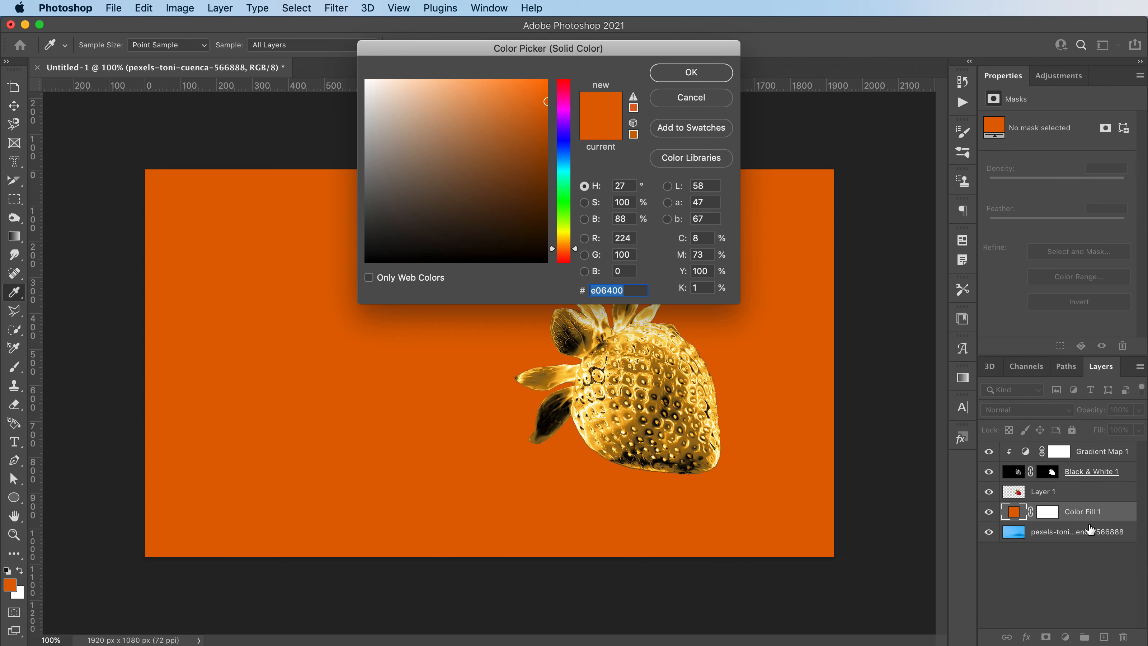
mouse_move(456, 128)
left_mouse_down()
mouse_move(555, 275)
mouse_move(499, 271)
mouse_move(480, 246)
left_mouse_up()
left_click_drag(567, 183, 568, 151)
mouse_move(497, 106)
left_mouse_down()
mouse_move(495, 79)
mouse_move(547, 86)
mouse_move(546, 172)
left_mouse_up()
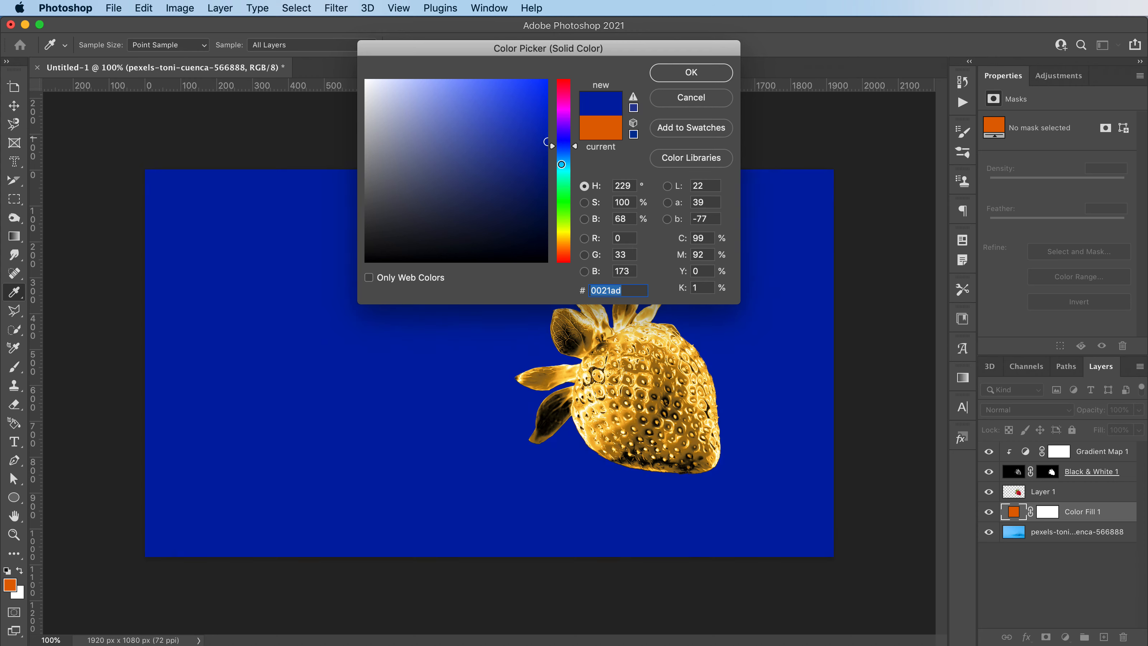
left_click(702, 78)
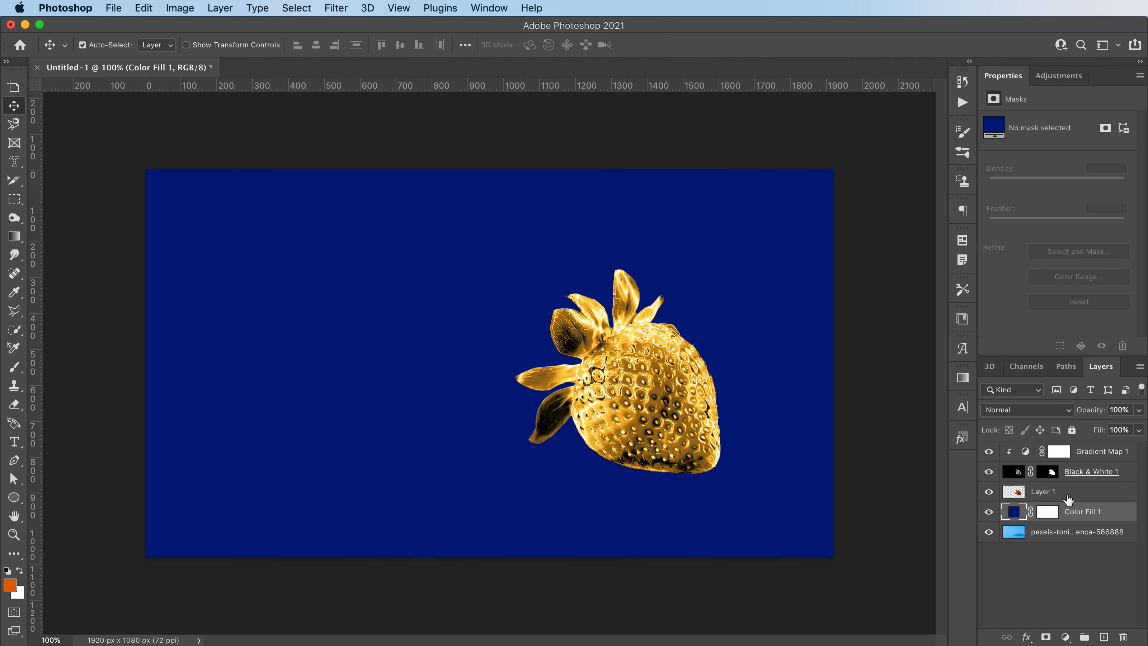
Group the Layer 1, Black & White 1 and Gradient Map 1 layers and duplicate the group
left_click(1082, 497)
left_click(1088, 453, "shift")
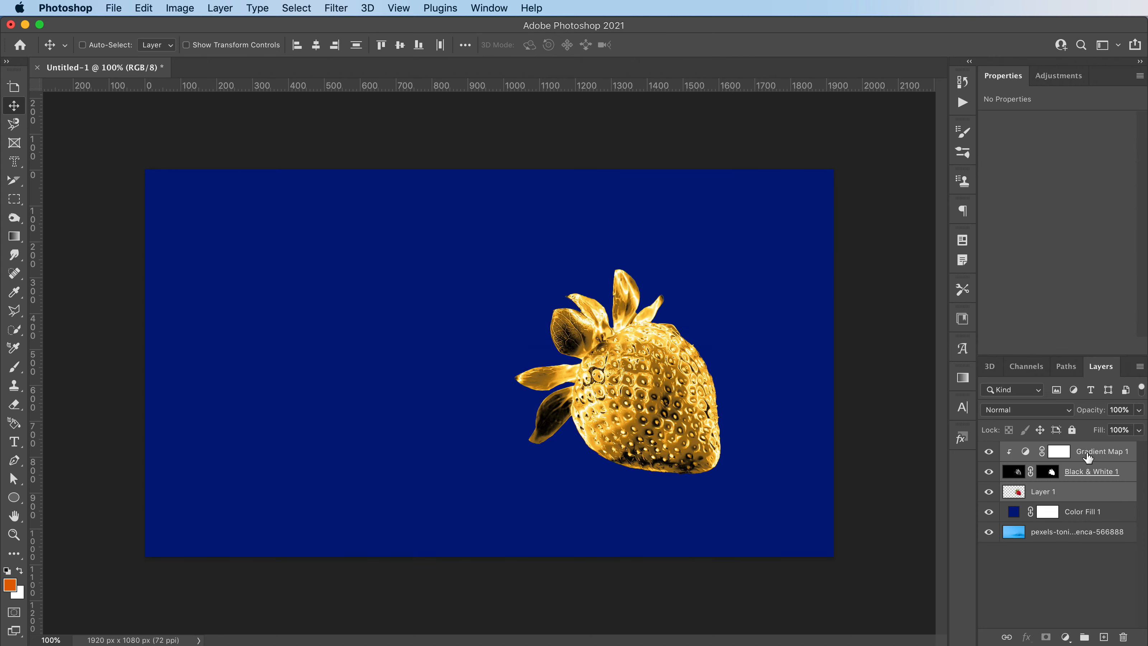
key("super+g")
key("super+j")
Merge the duplicated group into a single pixel layer and hide the original Group 1
right_click(1084, 456)
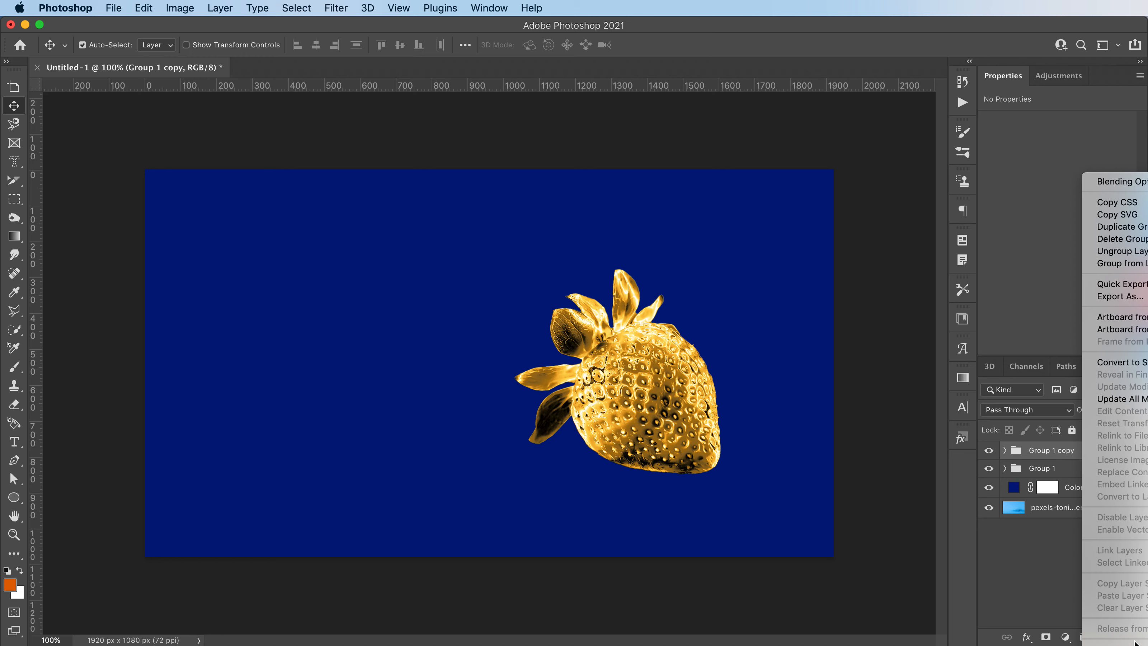
left_click(1126, 639)
left_click(989, 470)
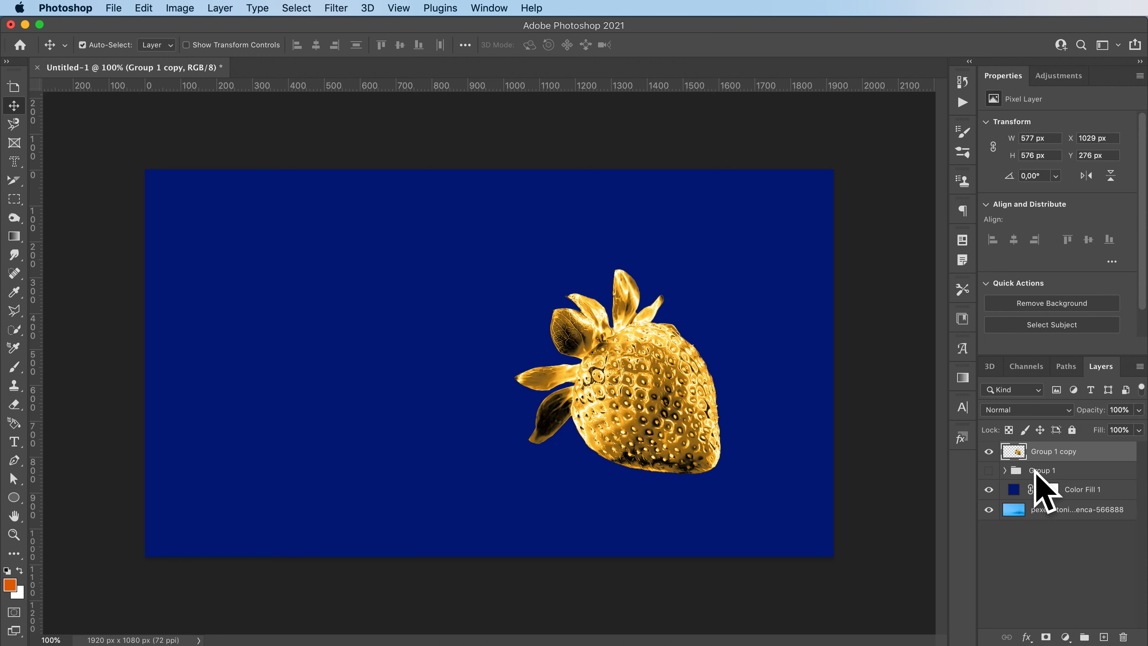
Move the merged gold strawberry toward the canvas's lower-right corner and scale it down to about 268 by 268 px
left_click_drag(650, 403, 728, 460)
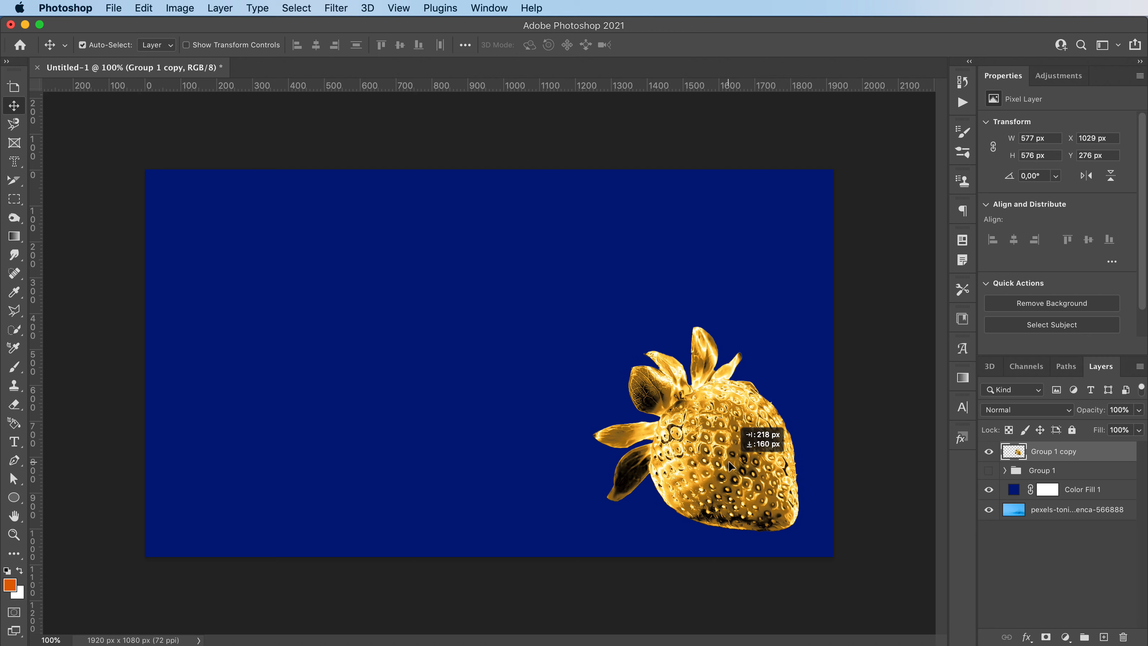
key("super+t")
left_click_drag(592, 326, 703, 437)
Place a copy of the small strawberry above it, rotated 90° and flush with the canvas's right edge
left_click_drag(766, 503, 736, 394)
key("Return")
key("super+t")
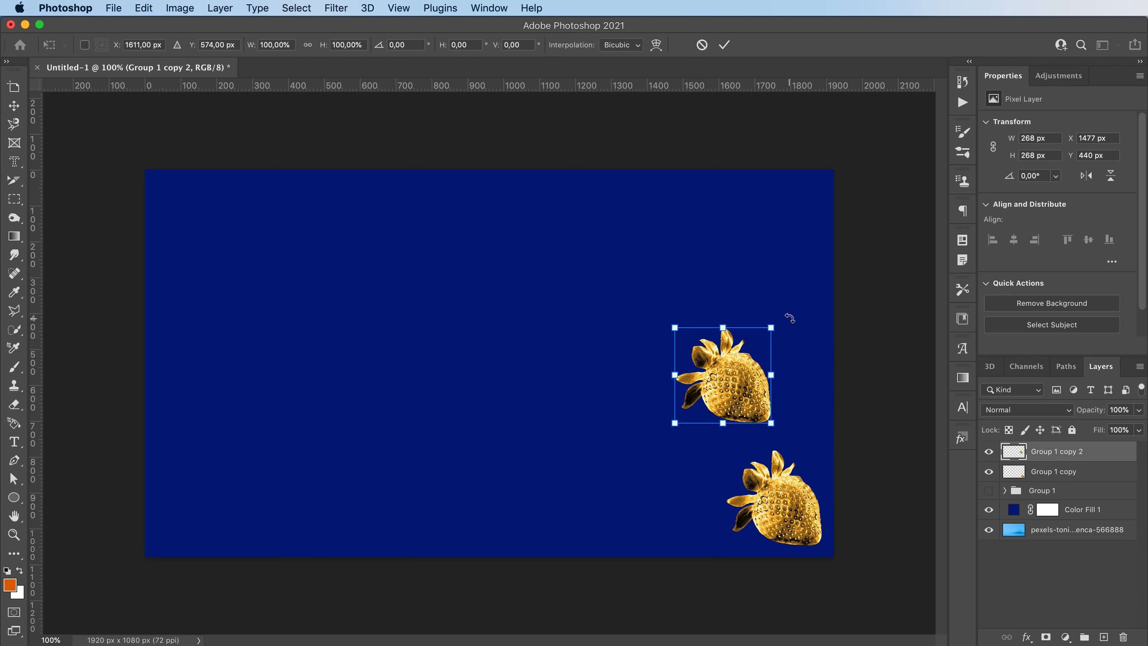
left_click_drag(790, 319, 829, 457)
left_click_drag(711, 382, 772, 404)
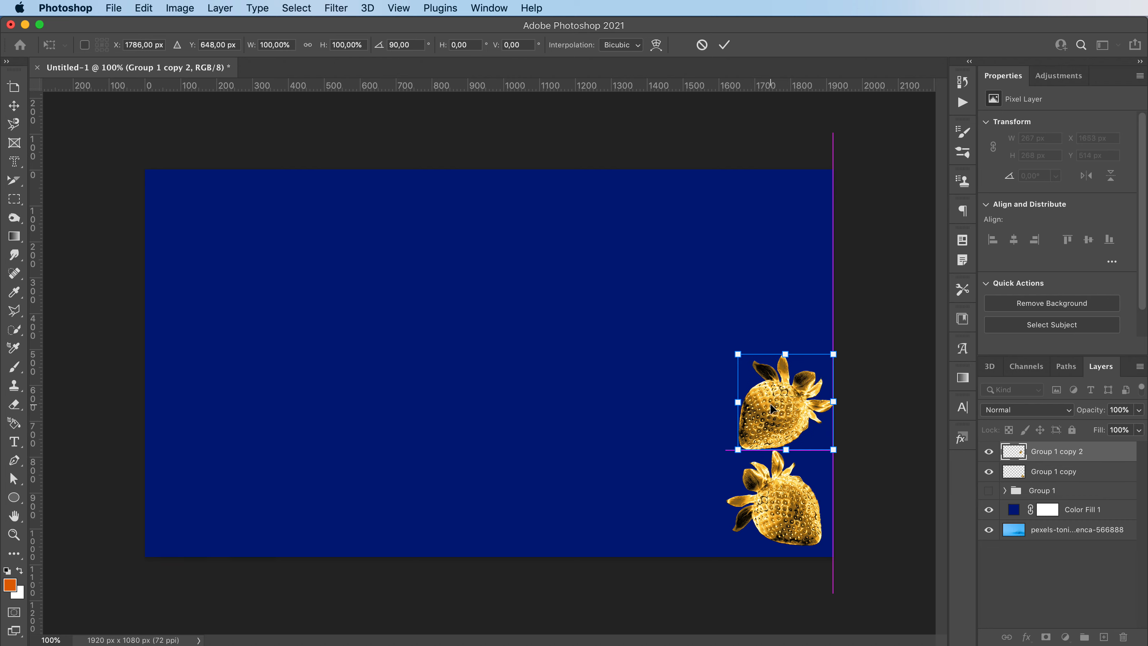
key("Return")
Move the lower strawberry flush into the canvas's lower-right corner
left_click(774, 509)
key("super+t")
left_click_drag(775, 509, 808, 510)
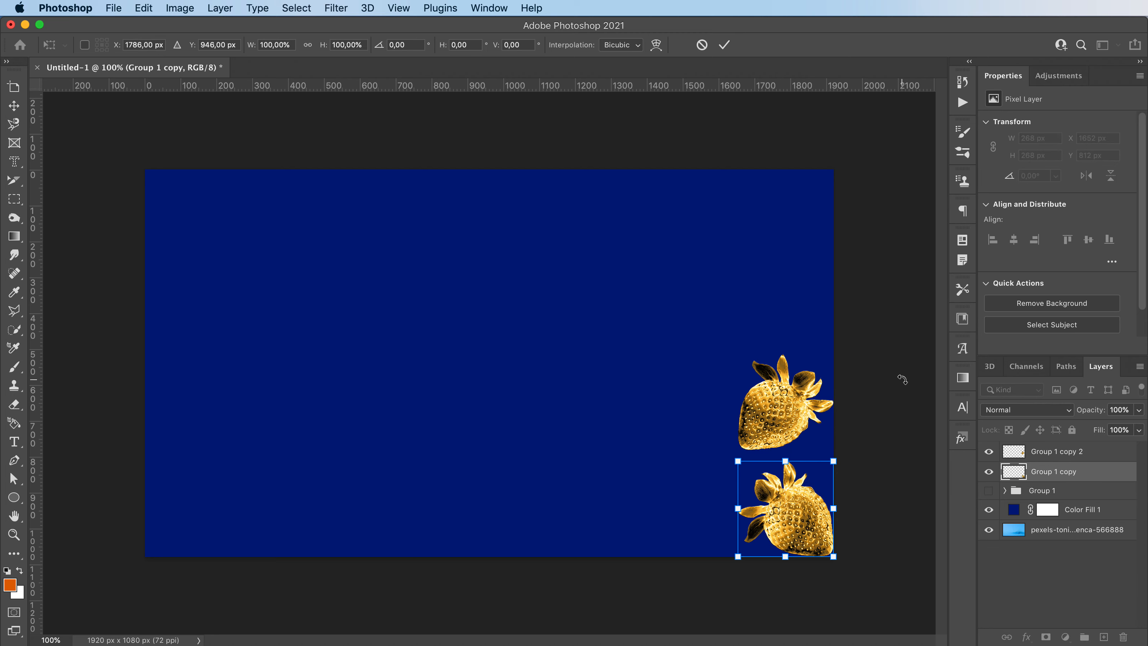
key("Return")
Move the upper strawberry 20 px down, closer to the one below it
left_click(785, 408)
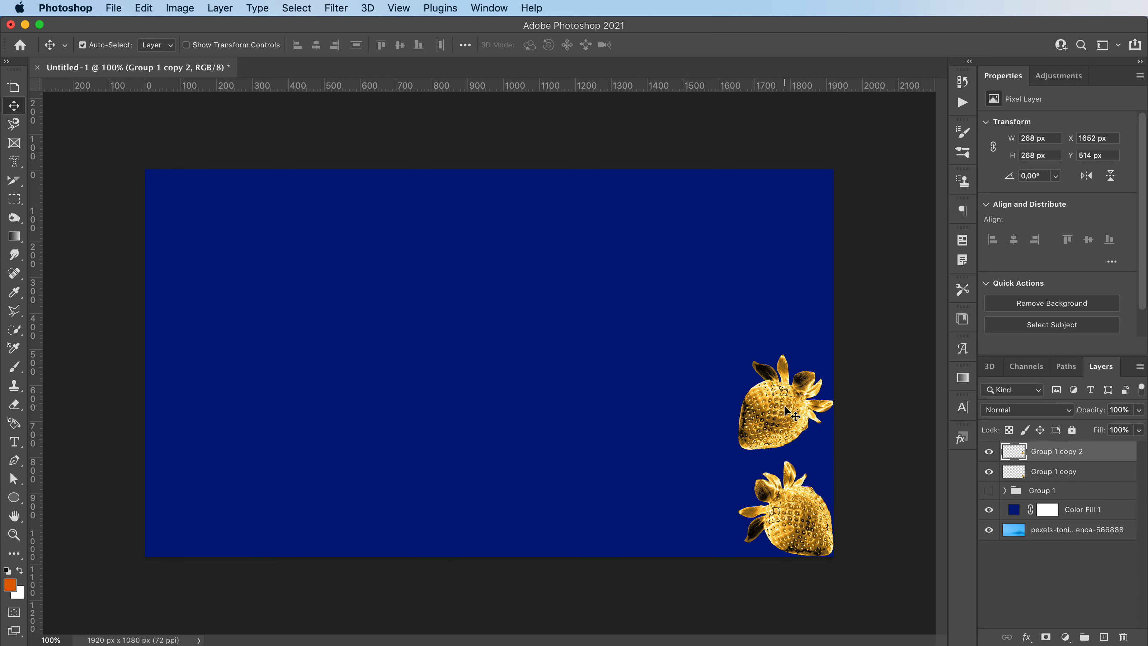
key("super+t")
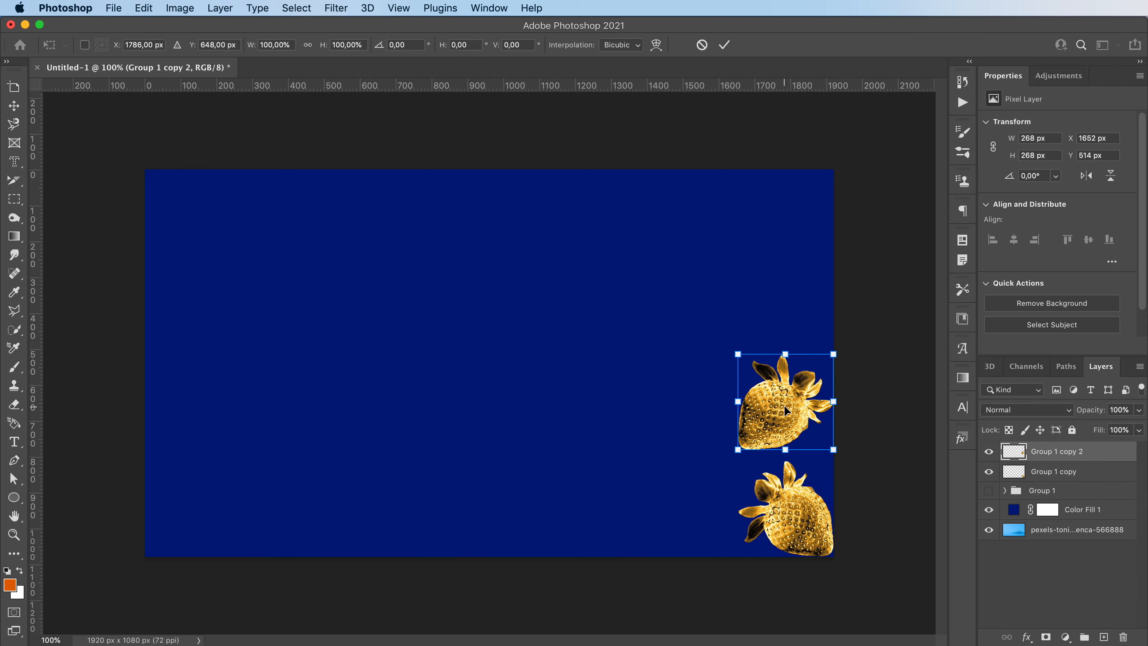
key("shift+Down")
key("shift+Down")
key("Return")
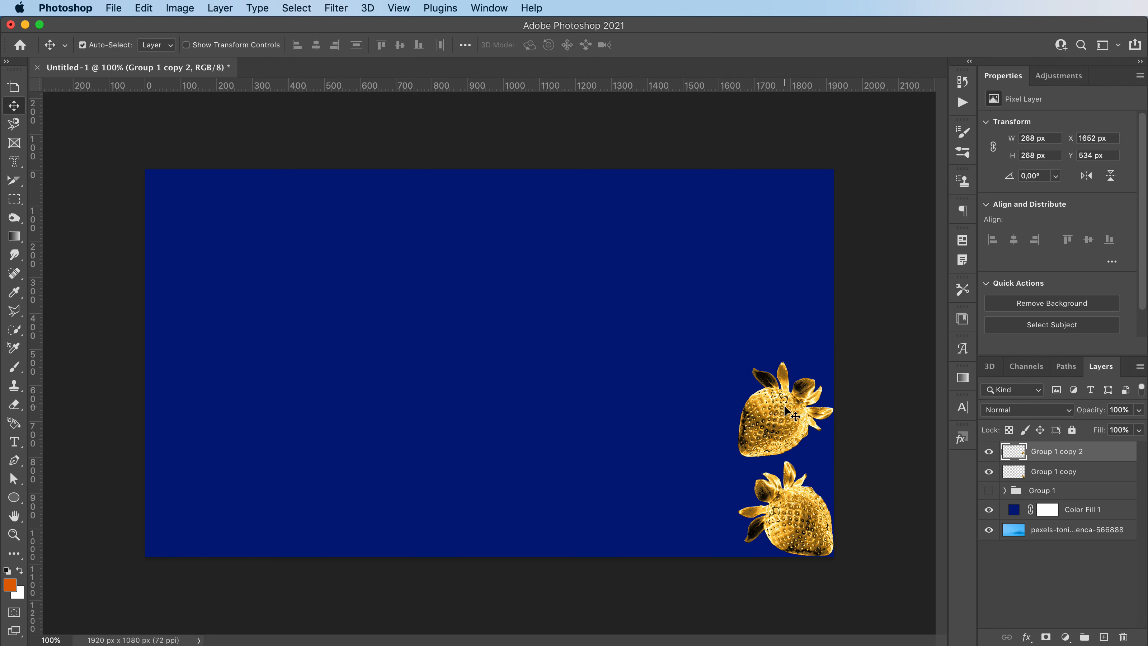
Duplicate both strawberry layers and place the copies directly above the originals, completing a column of four along the canvas's right edge
left_click(1093, 473, "shift")
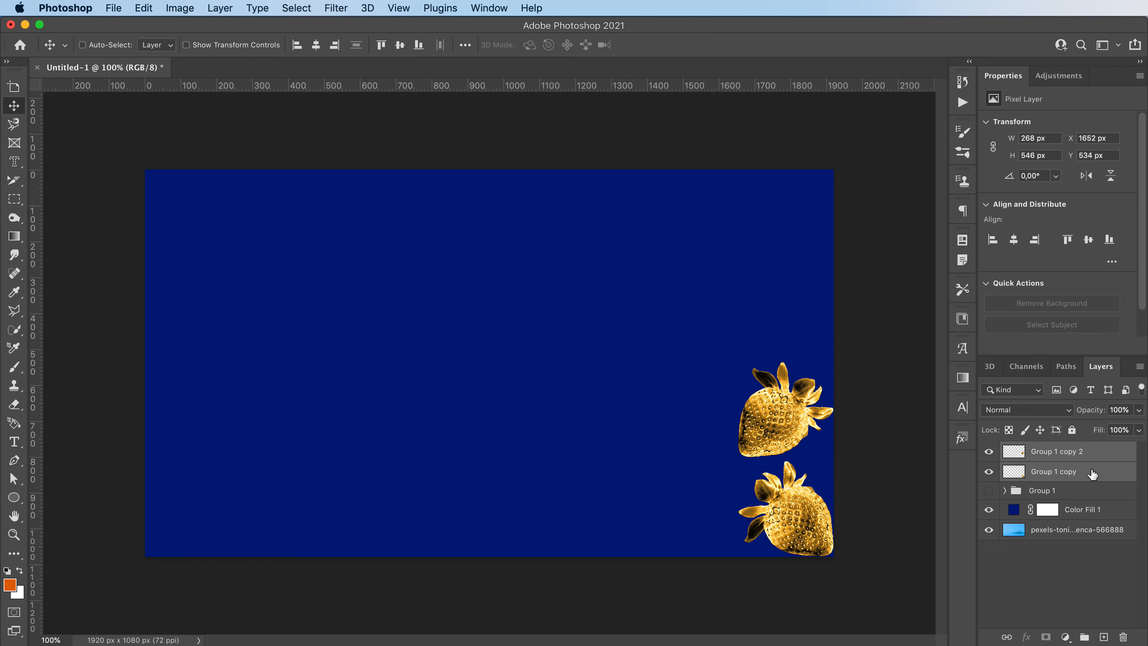
key("super+j")
key("super+t")
left_click_drag(784, 418, 795, 228)
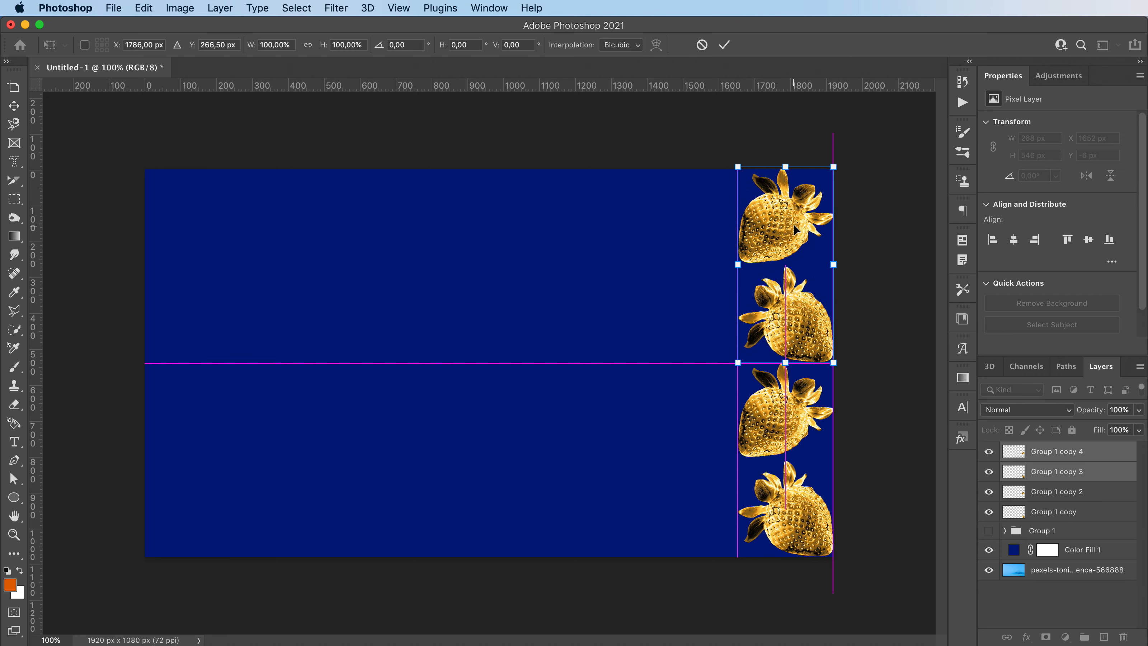
key("Return")
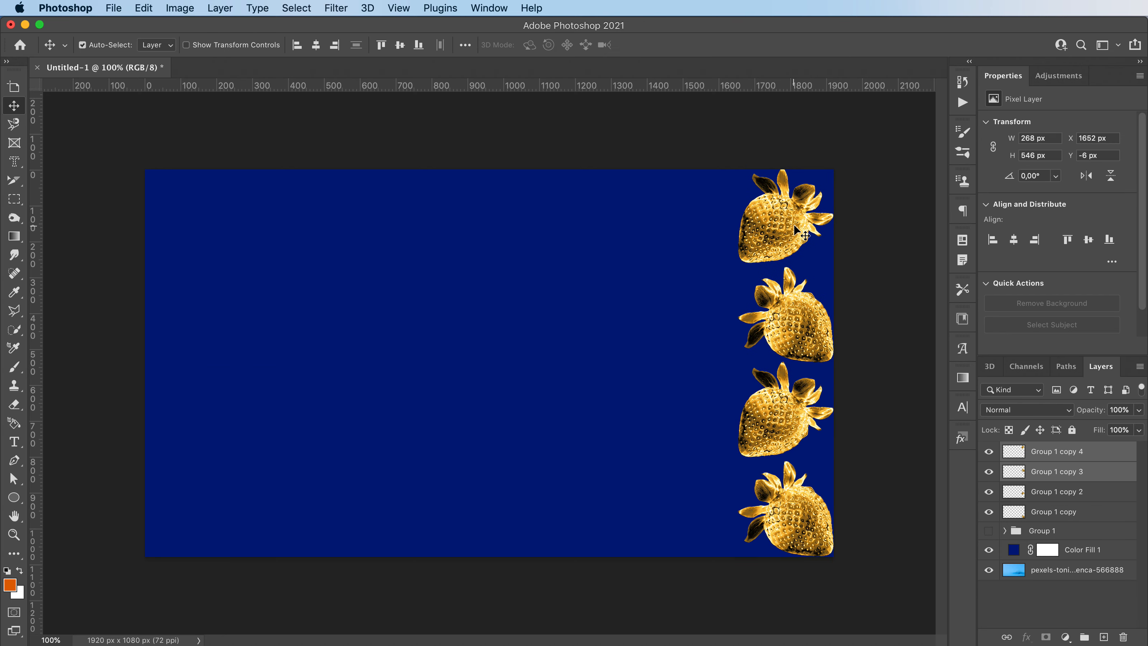
Duplicate all four strawberries of the column and place the copies beside it as a second column on its left
left_click(1086, 516)
left_click(1106, 456, "shift")
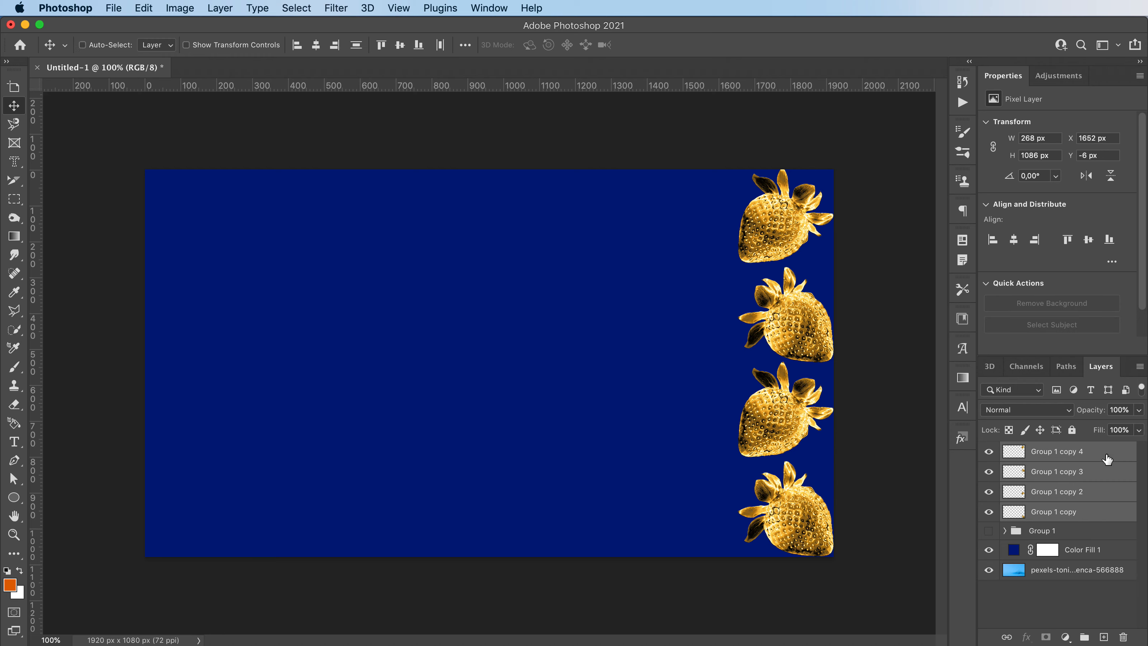
key("super+j")
key("super+t")
left_click_drag(807, 342, 710, 341)
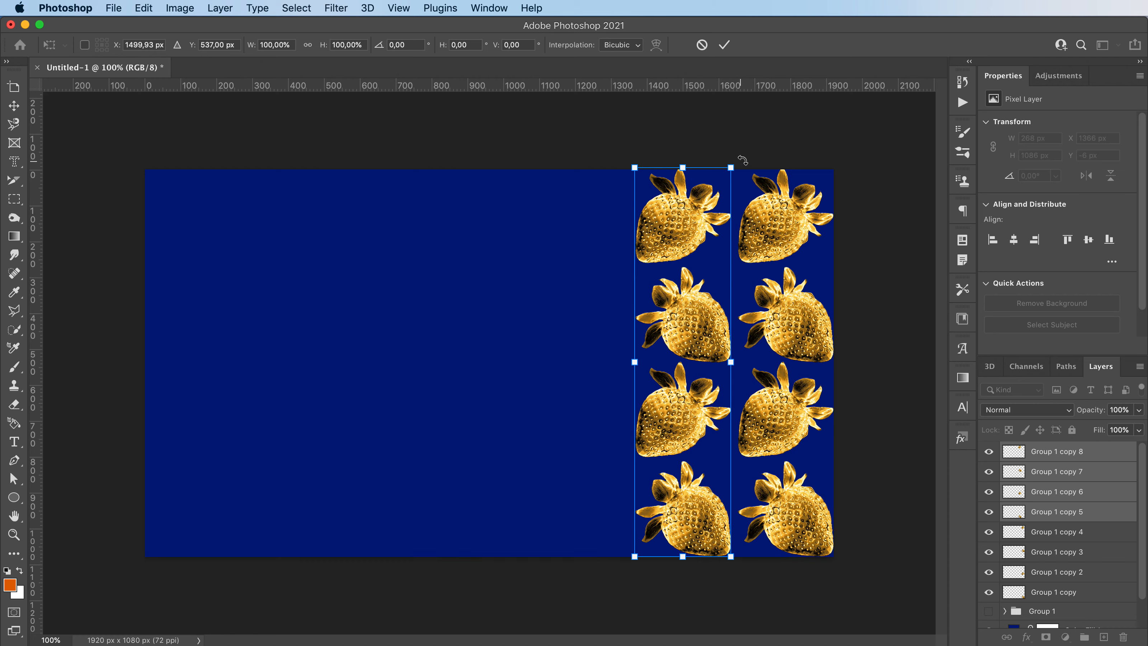
Rotate the second strawberry column by 180° and shift it 20 px right toward the first column
left_click_drag(745, 158, 592, 586)
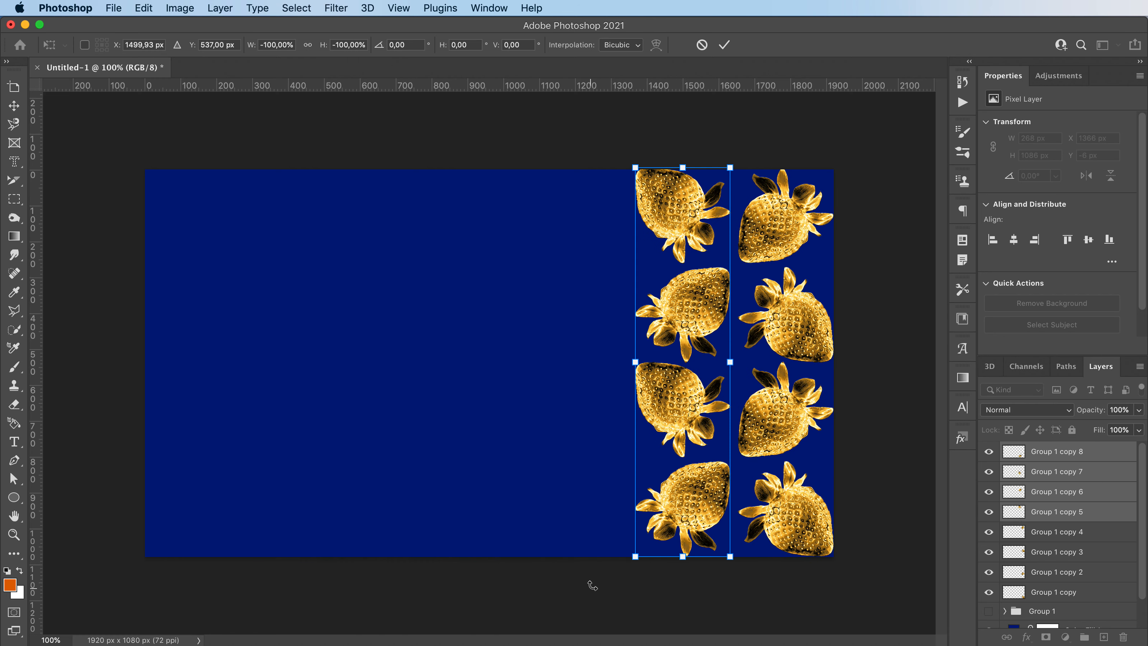
key("shift+Right")
key("shift+Right")
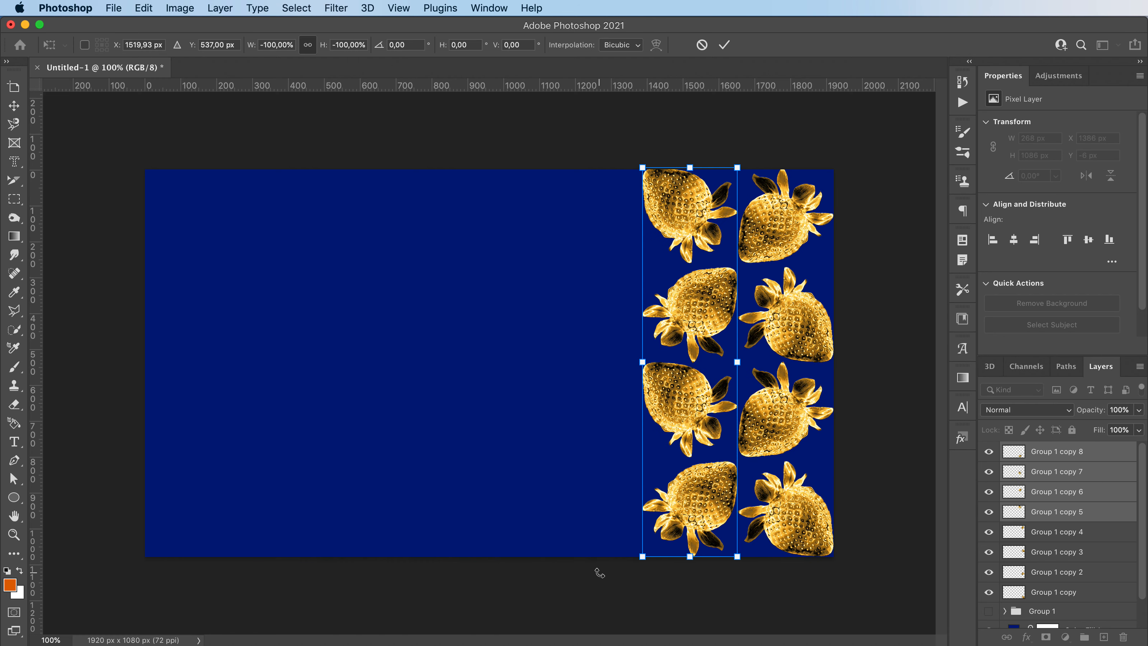
key("Return")
Duplicate all eight strawberry layers and place the copied two-column block directly to the left of the original block
left_click(1110, 597)
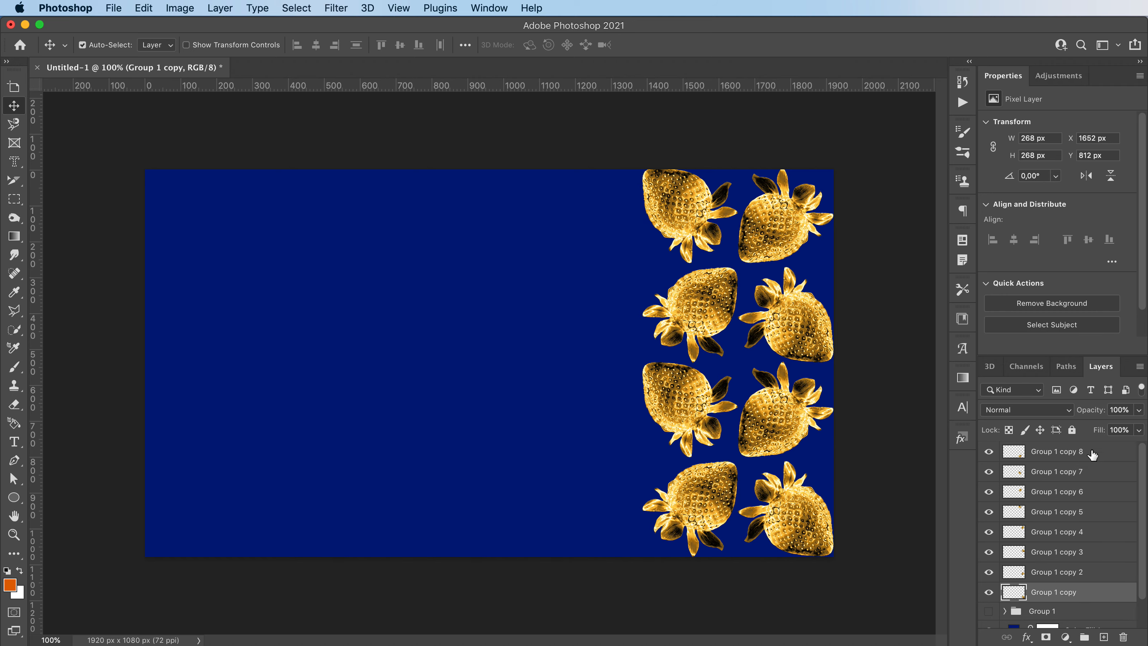
left_click(1098, 452, "shift")
key("super+j")
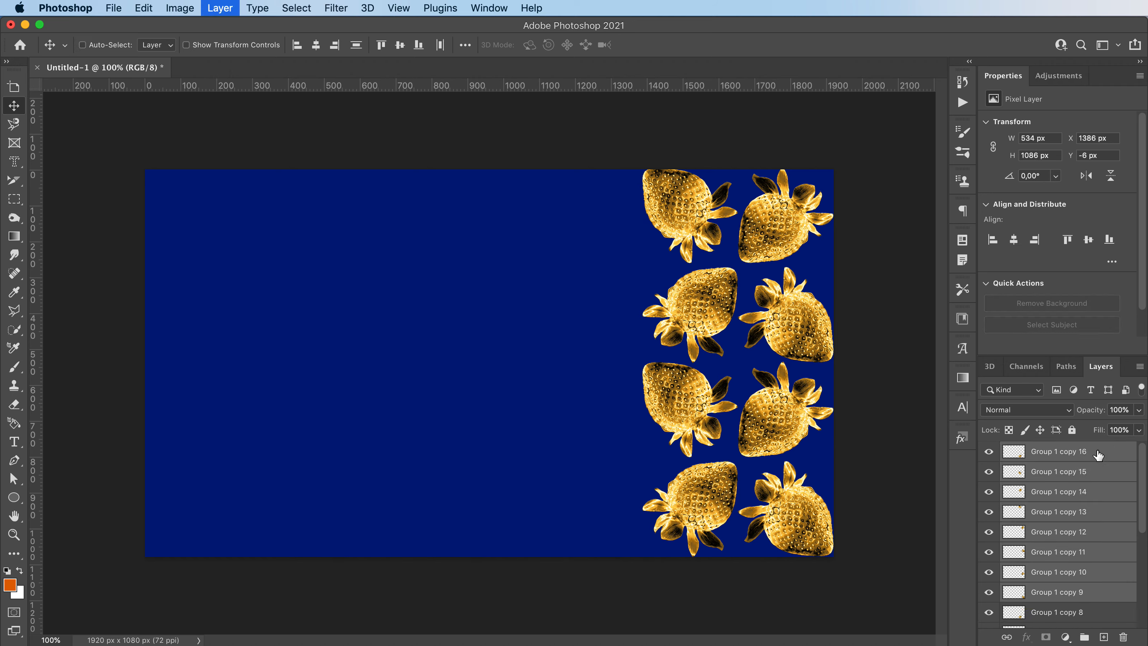
key("super+t")
left_click_drag(787, 430, 589, 426)
key("Return")
Duplicate the two-column block again and place the copy further left, with its left edge at X 281 px
key("super+j")
key("super+t")
left_click_drag(569, 423, 370, 403)
key("Return")
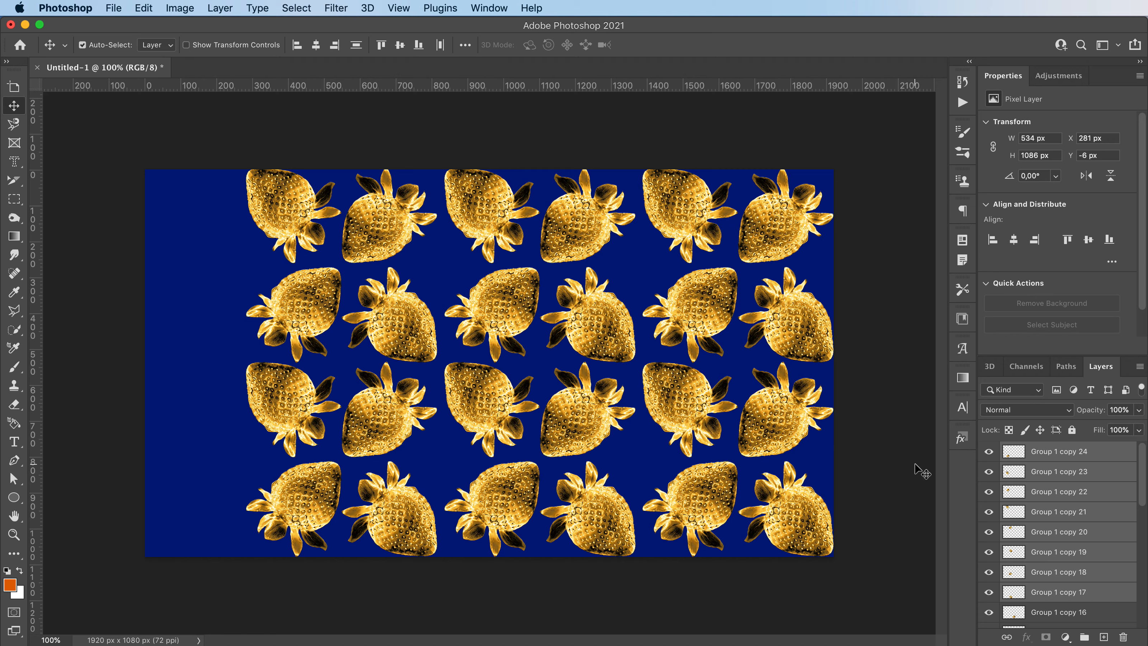
Add one more copy of the two-column block at X -267 px, filling the canvas's remaining left side
key("super+j")
key("super+t")
left_click_drag(359, 428, 161, 421)
key("Return")
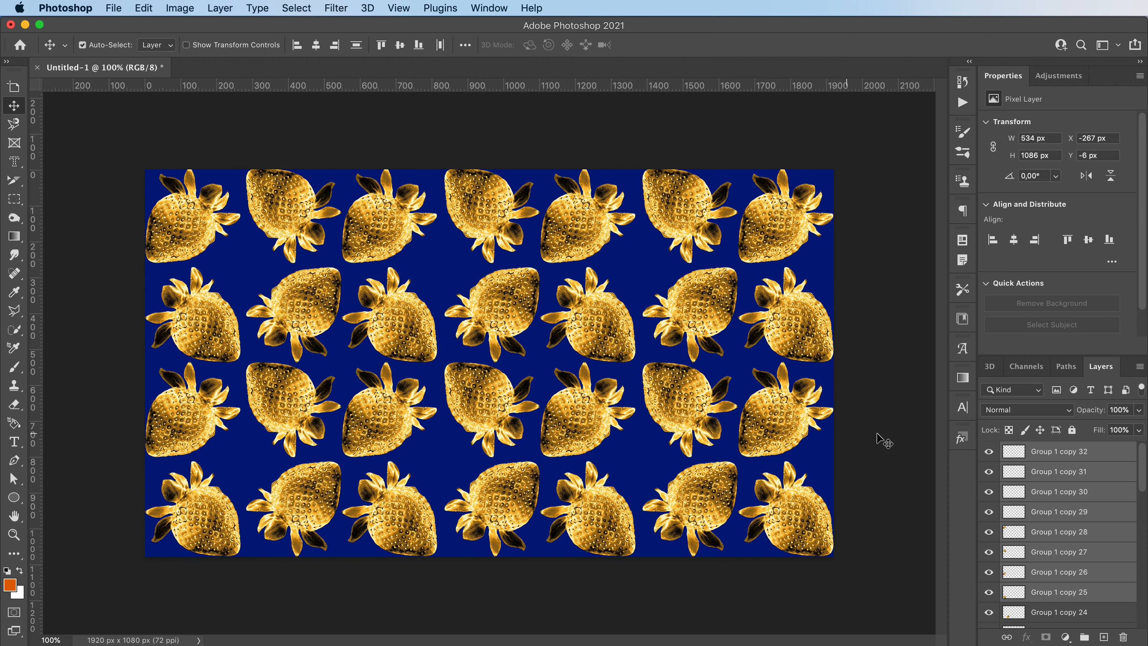
key("z")
left_click_drag(454, 307, 480, 305)
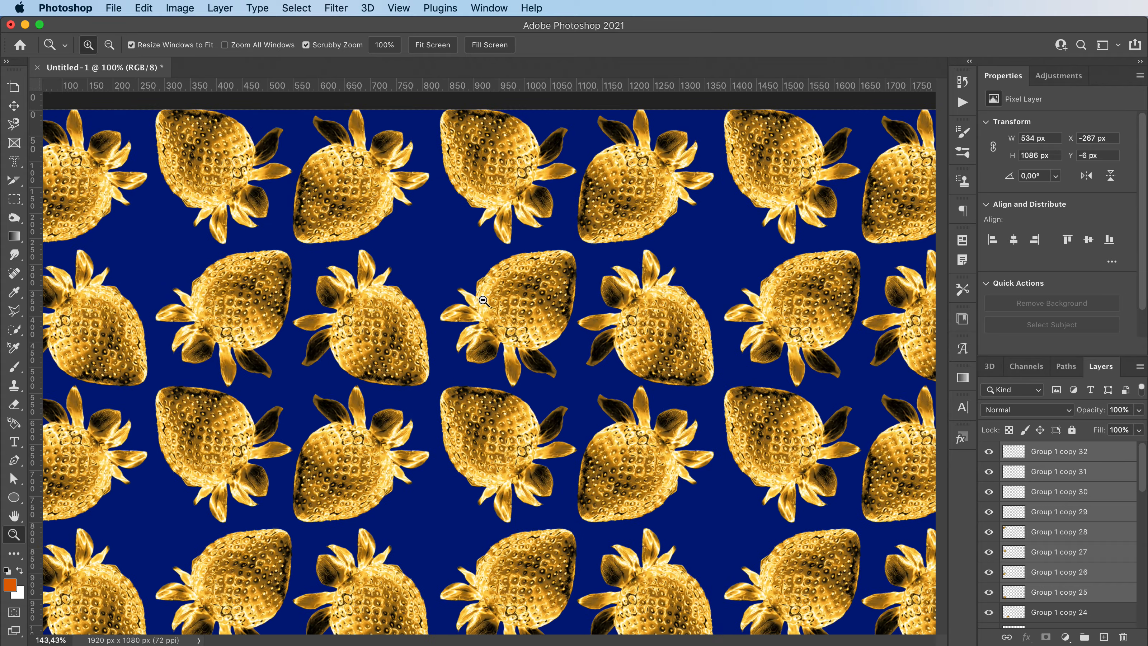
key("super+0")
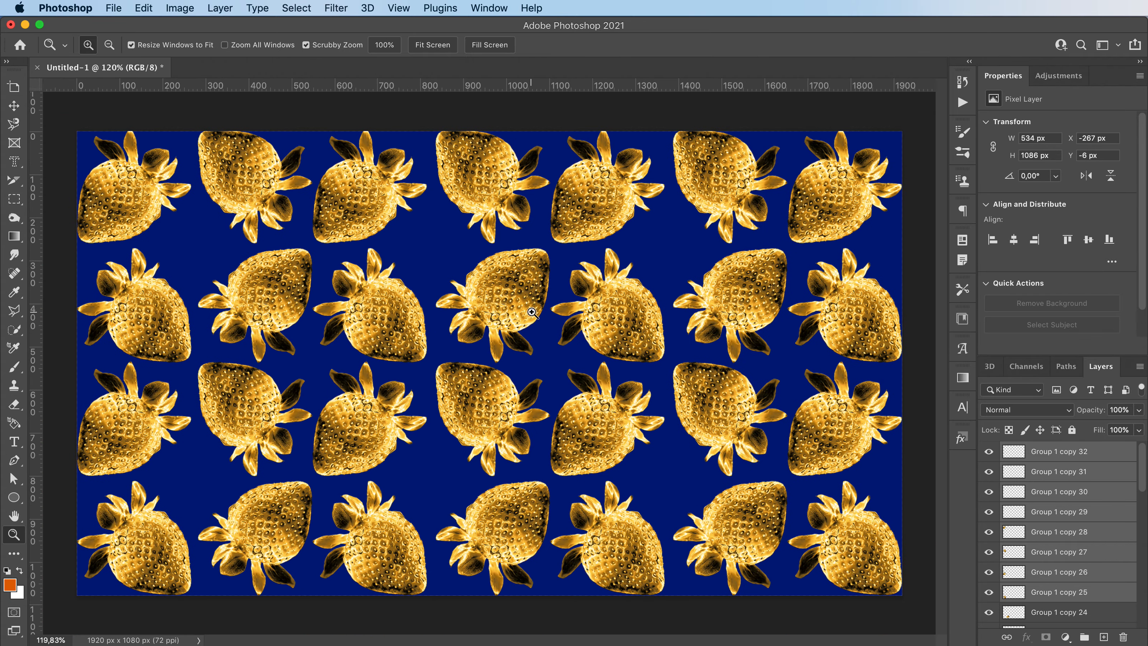